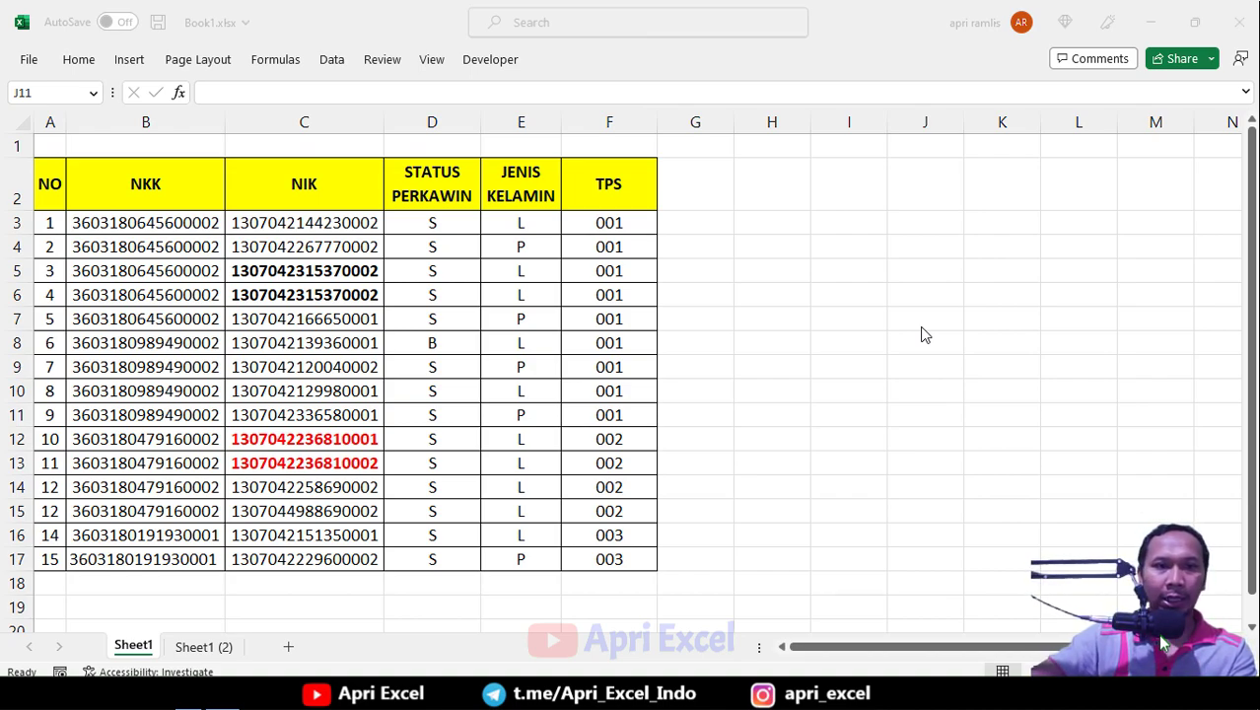
Compare the bold NIK entries in rows 5 and 6 with the red entries in rows 12 and 13
click(327, 274)
drag(328, 274, 333, 297)
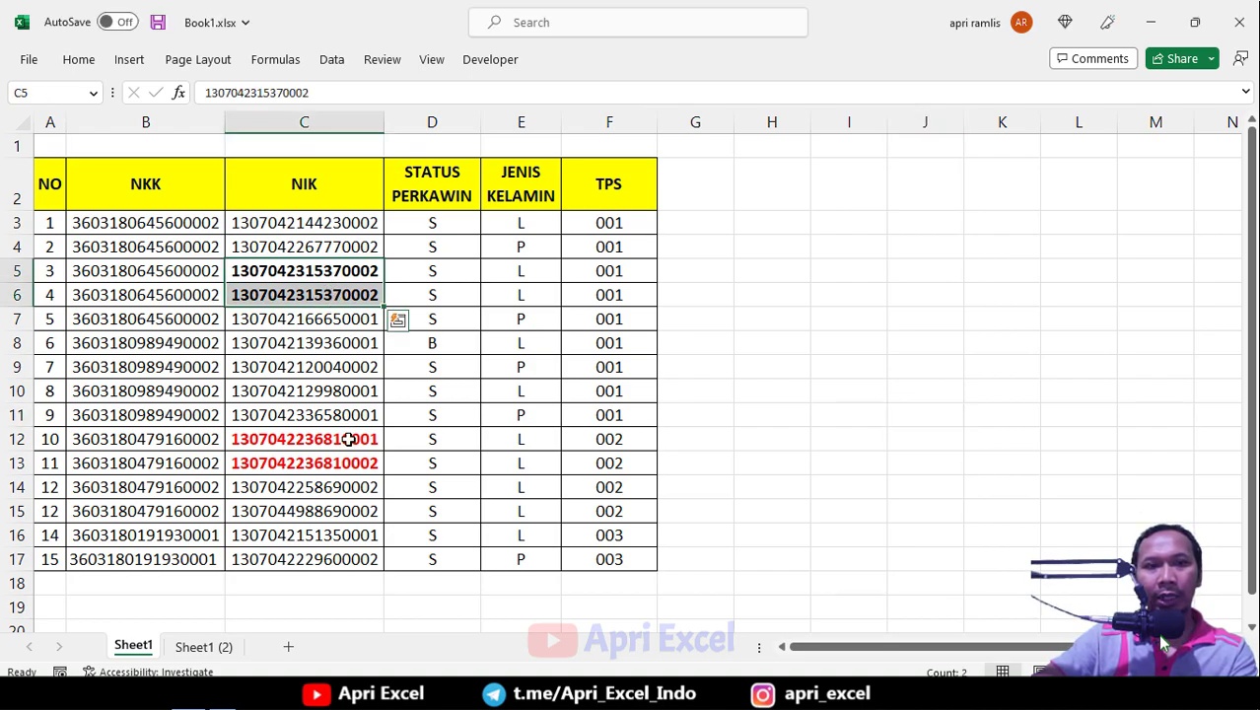
click(49, 441)
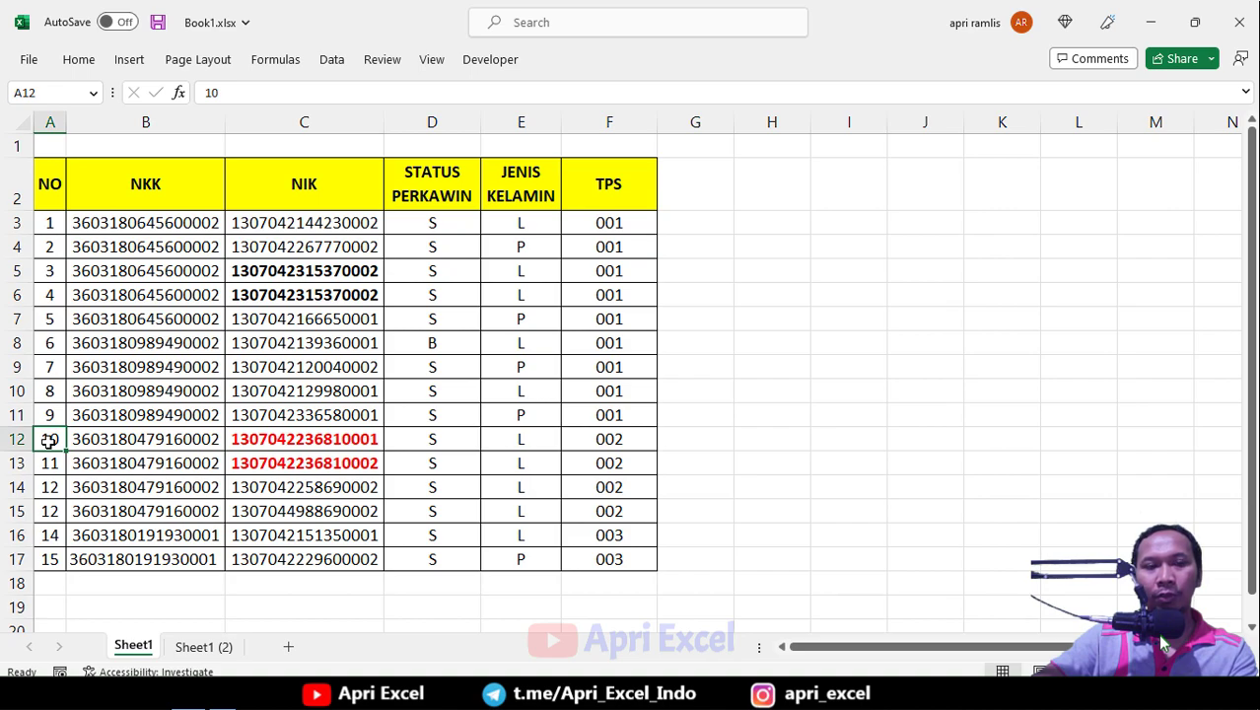
click(52, 464)
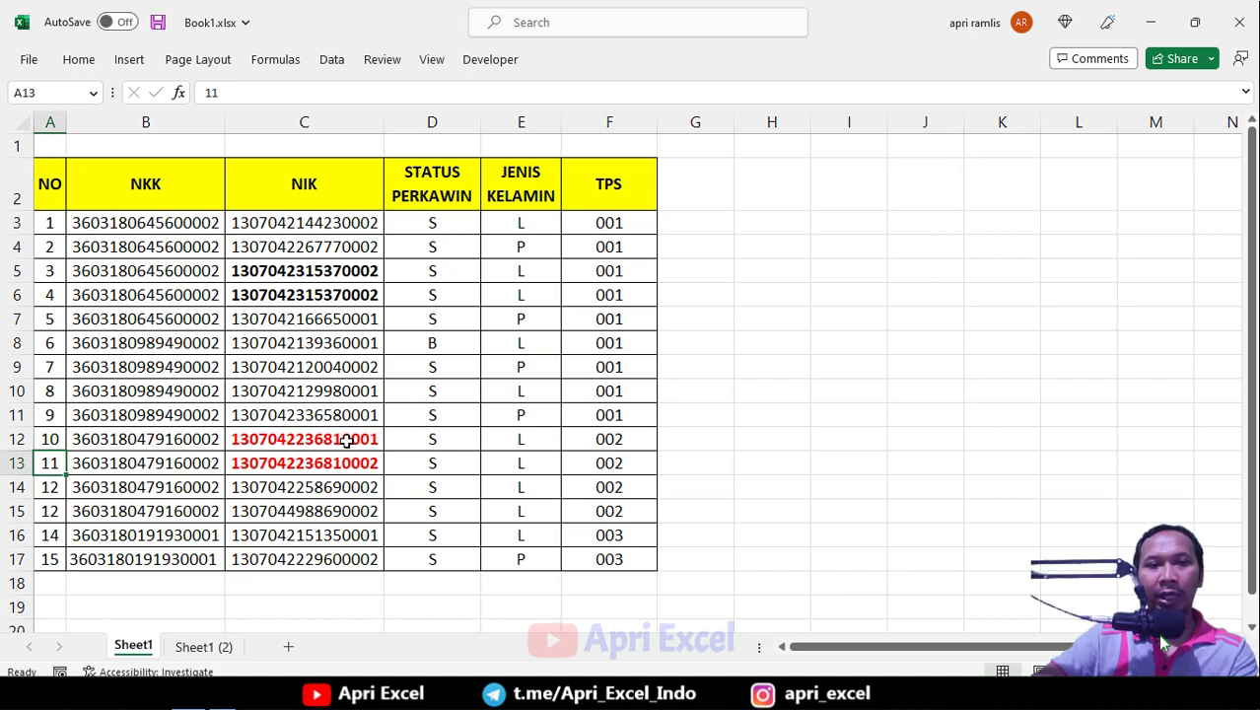
click(307, 272)
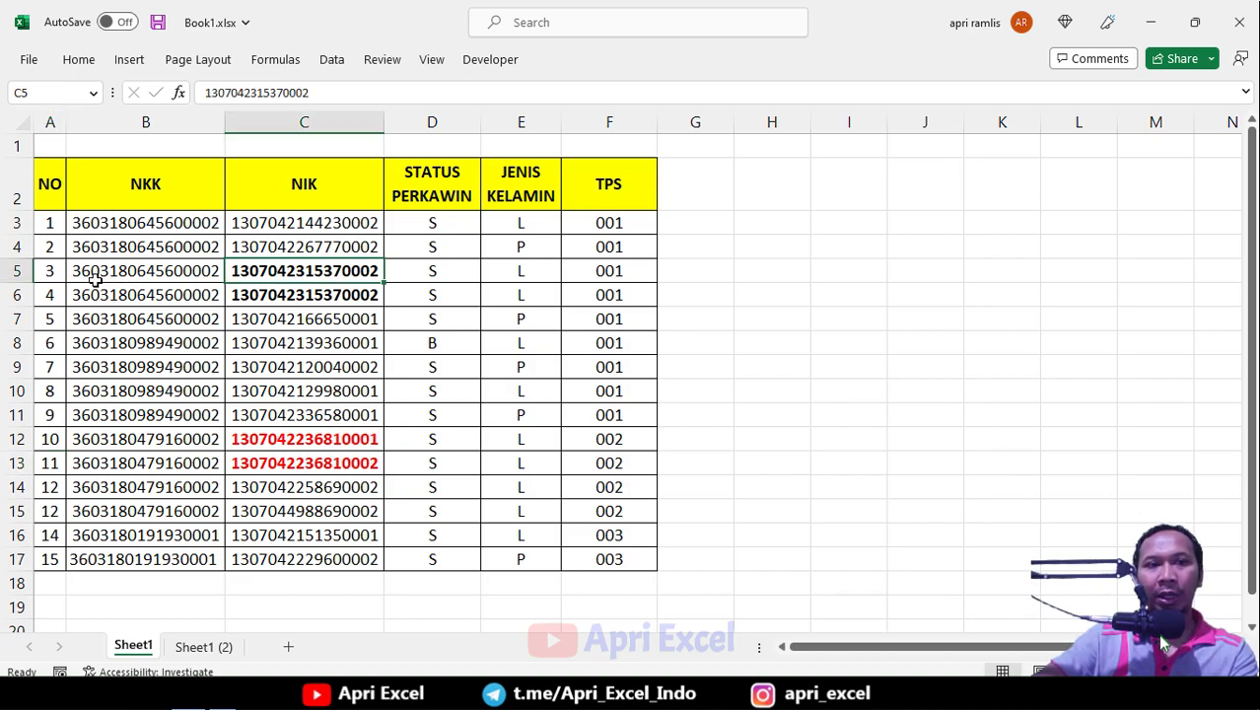
click(54, 270)
click(52, 294)
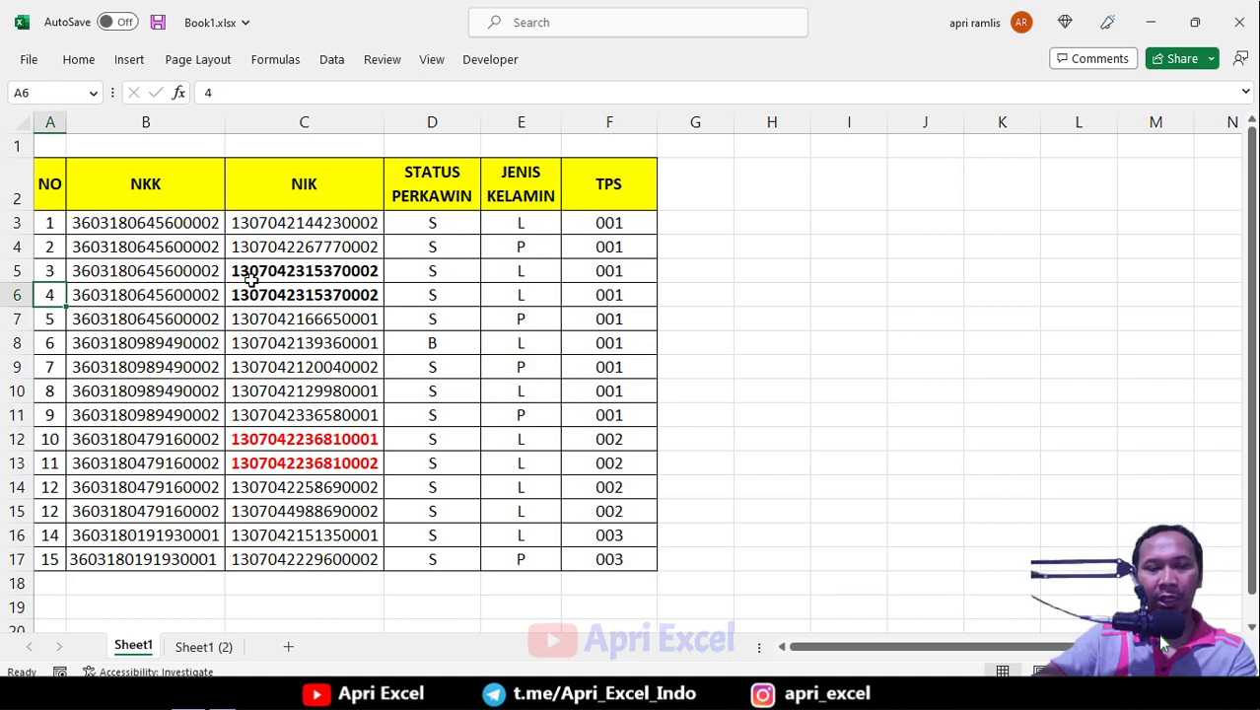
Highlight duplicate values in the NIK range C3:C17 with Light Red Fill with Dark Red Text conditional formatting
drag(283, 224, 252, 574)
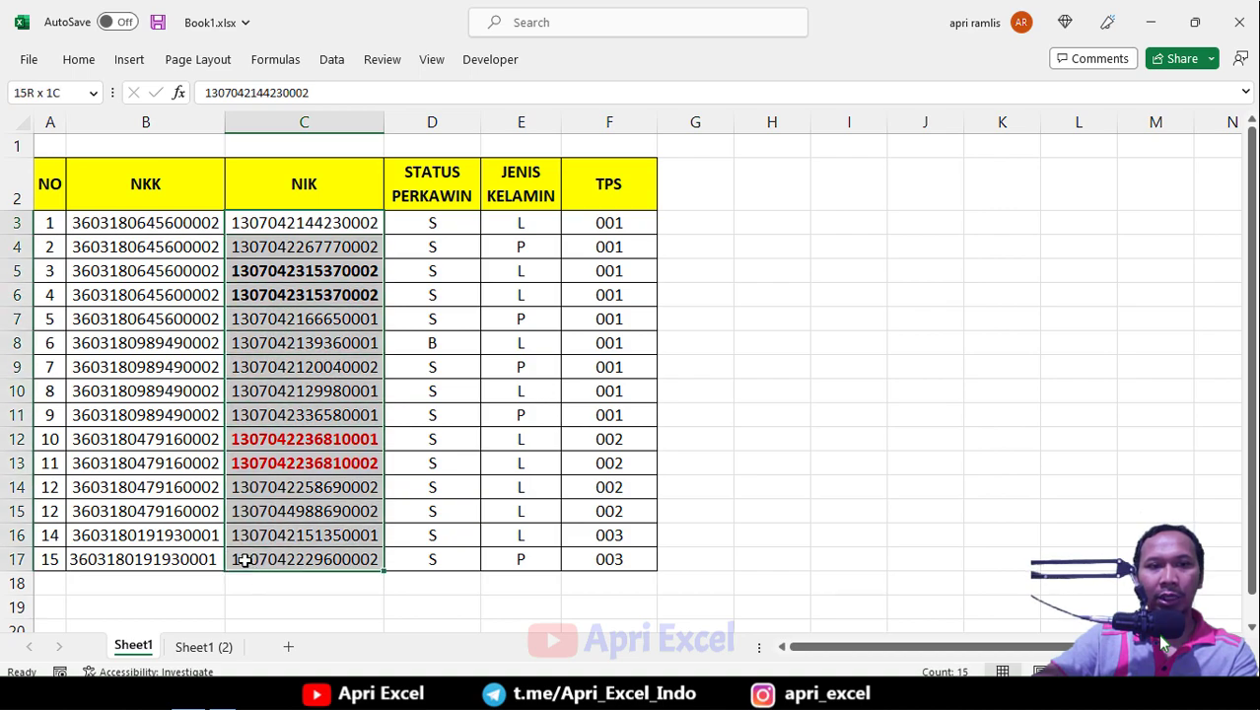
click(79, 59)
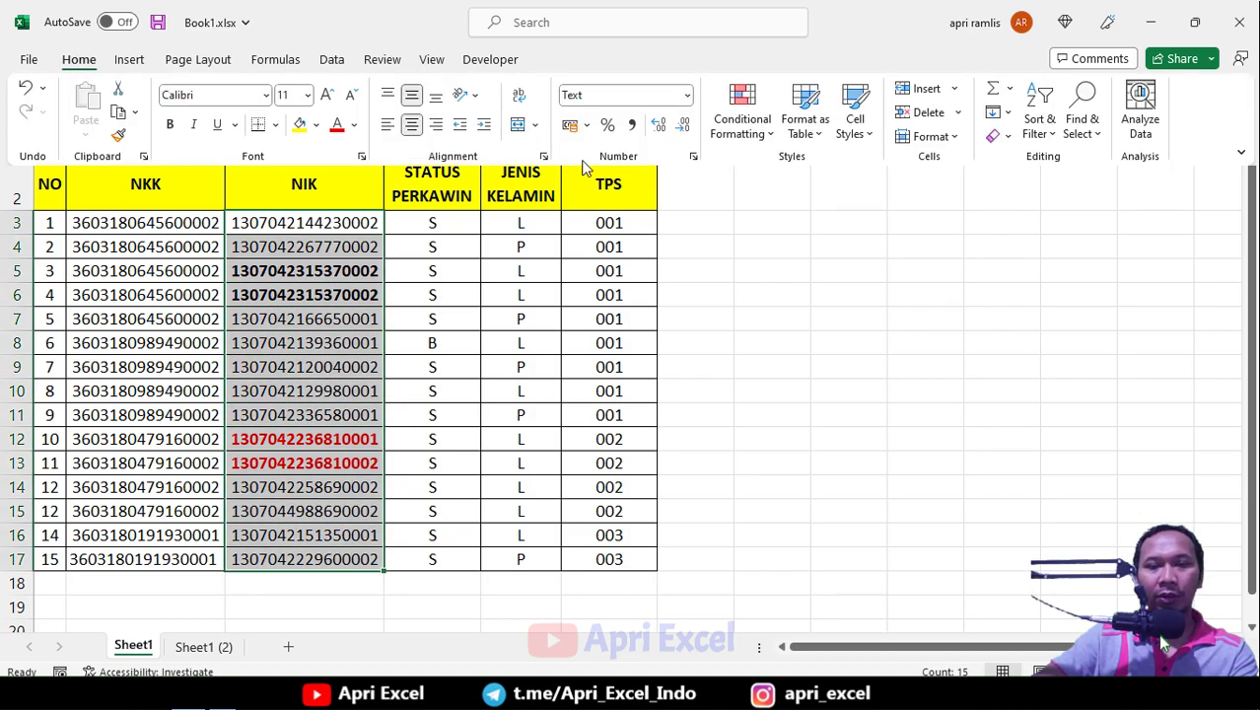
click(748, 131)
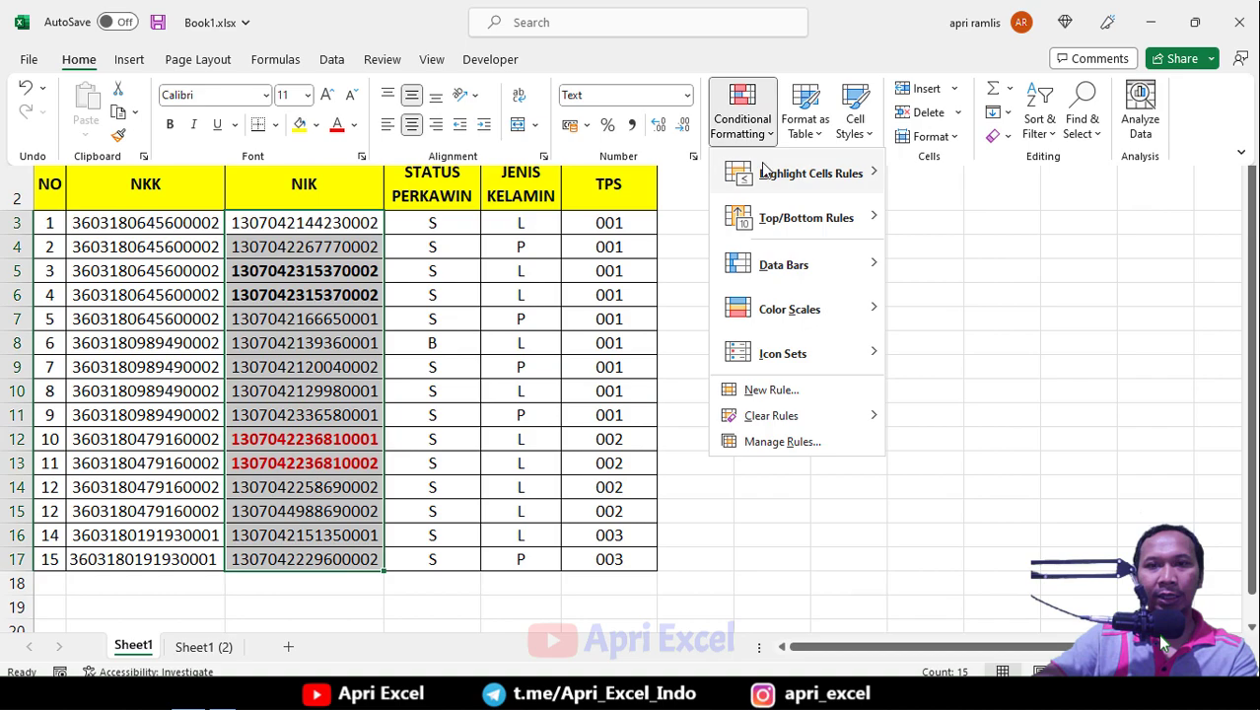
mouse_move(767, 172)
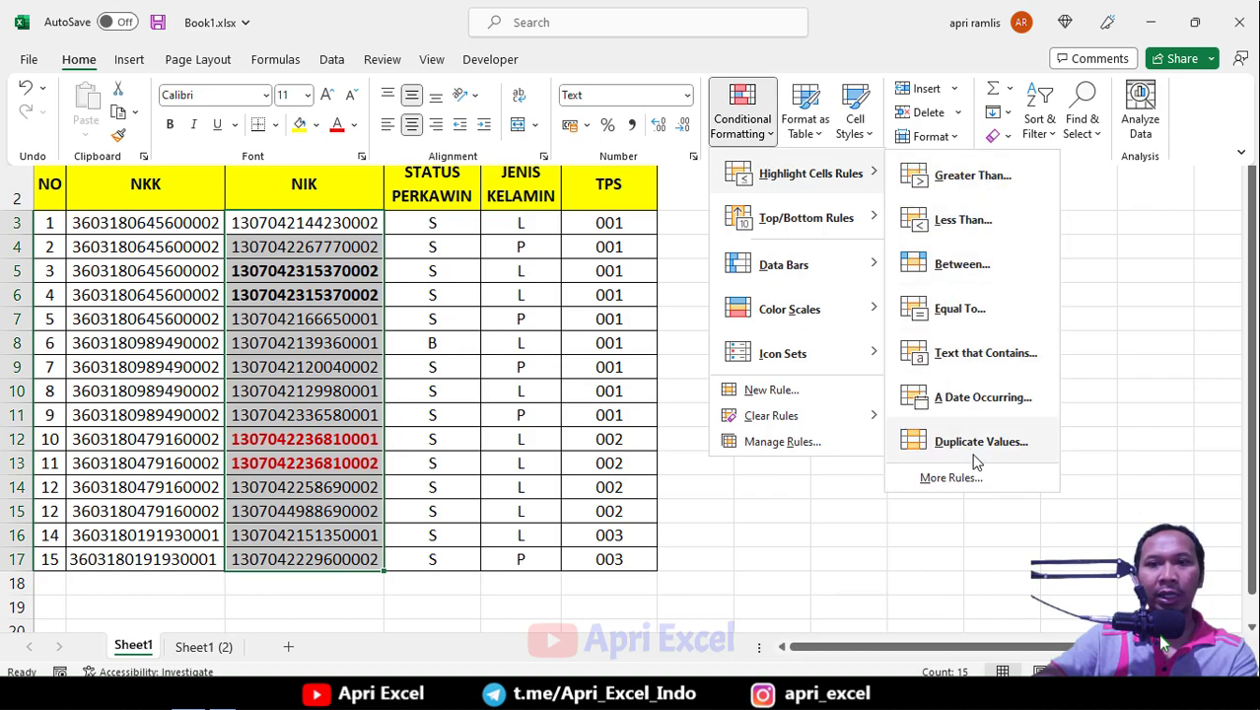
click(969, 444)
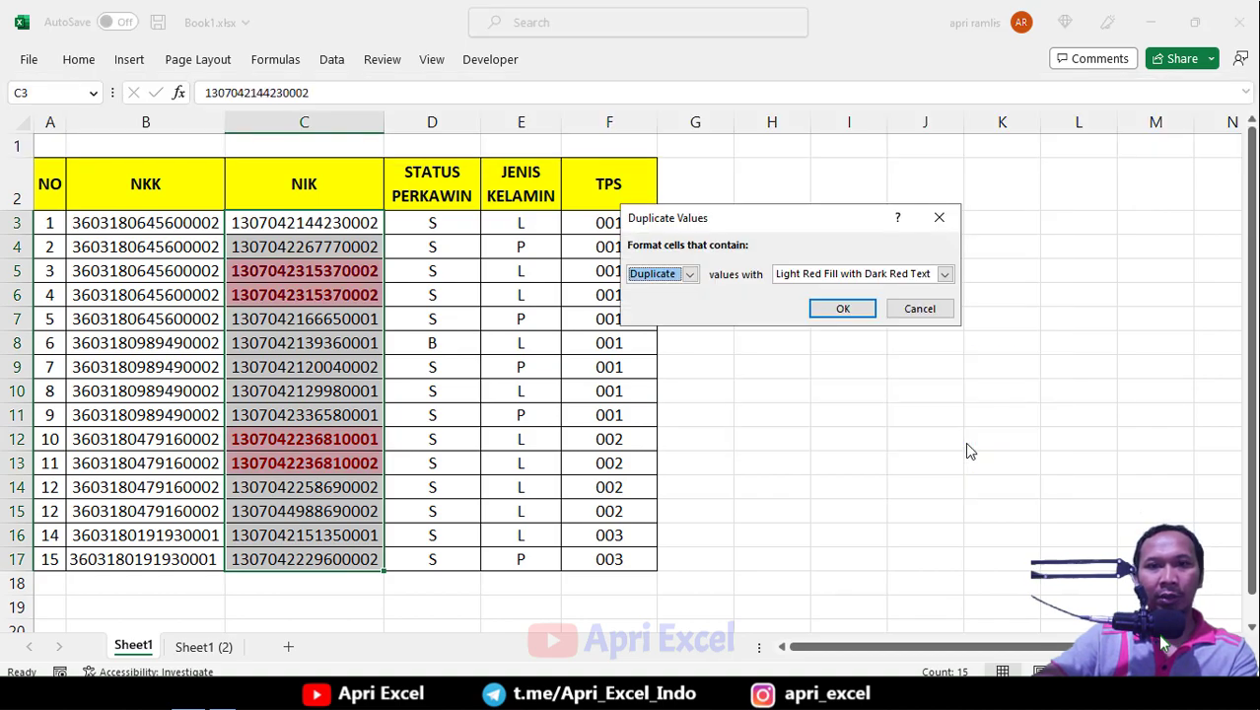
click(818, 309)
click(818, 309)
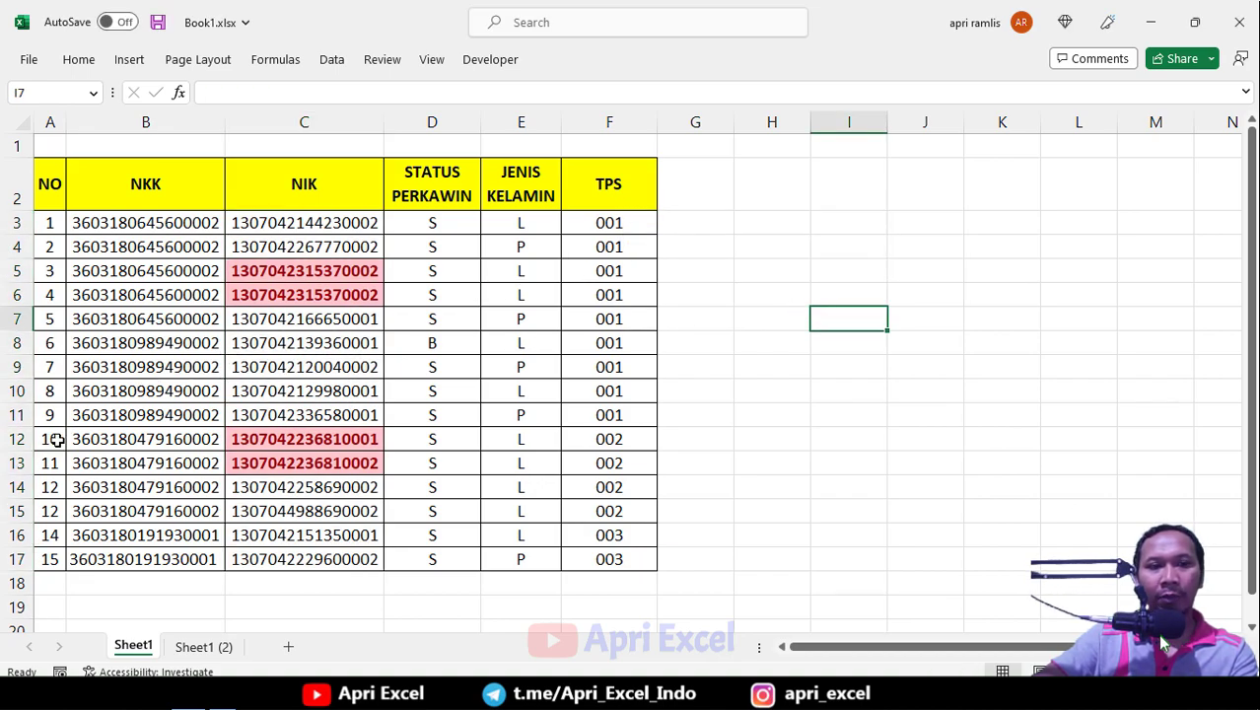
click(378, 448)
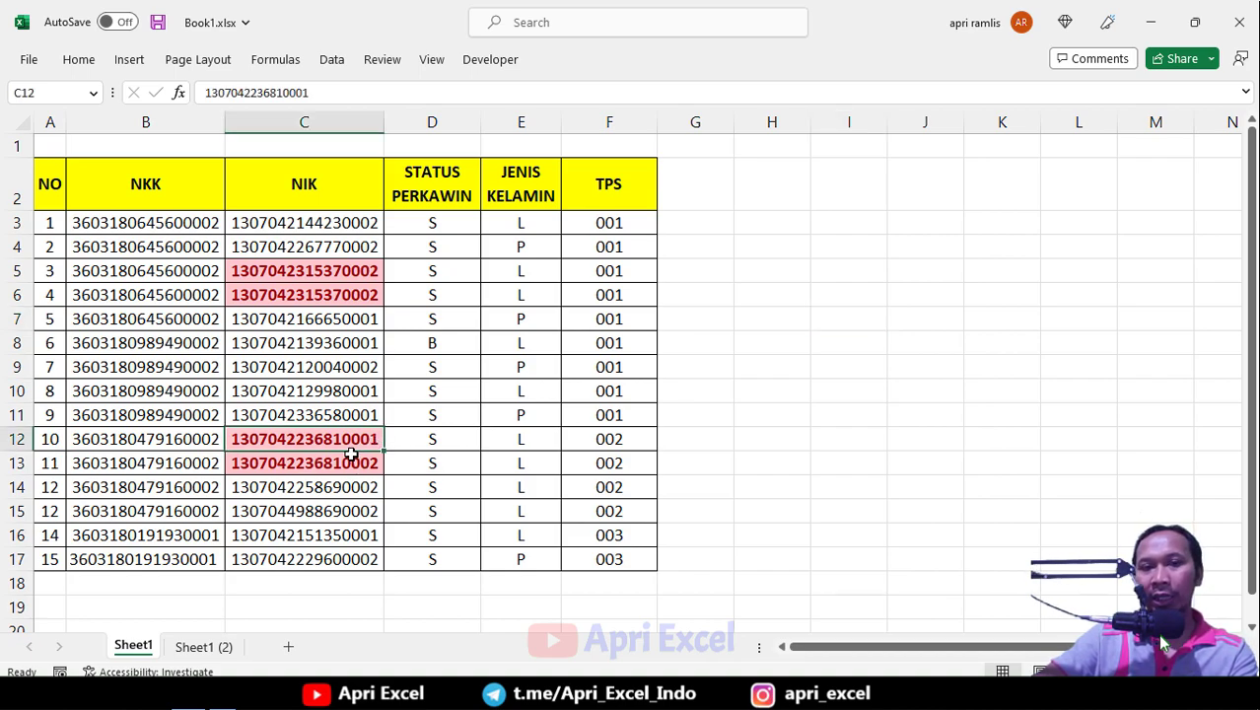
Count the unique NIK values in H3 with =SUMPRODUCT(1/COUNTIF(C3:C17;C3:C17)) and check the result against the table rows
click(755, 227)
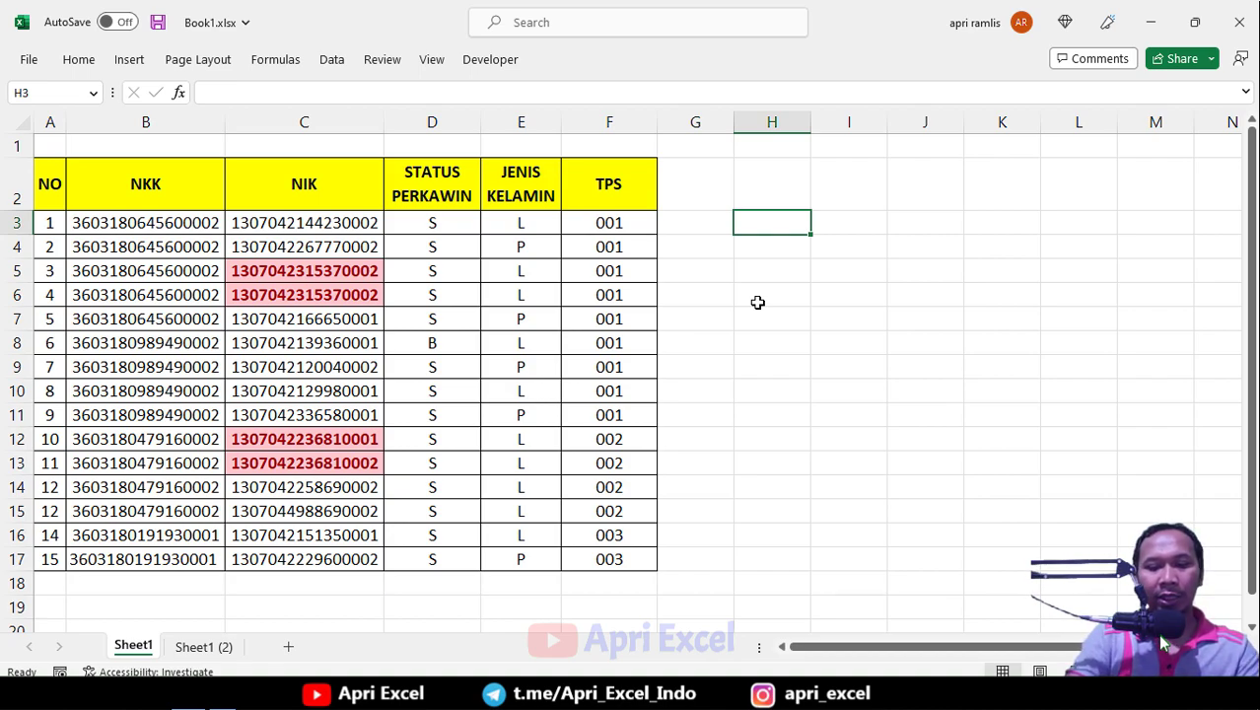
text(=)
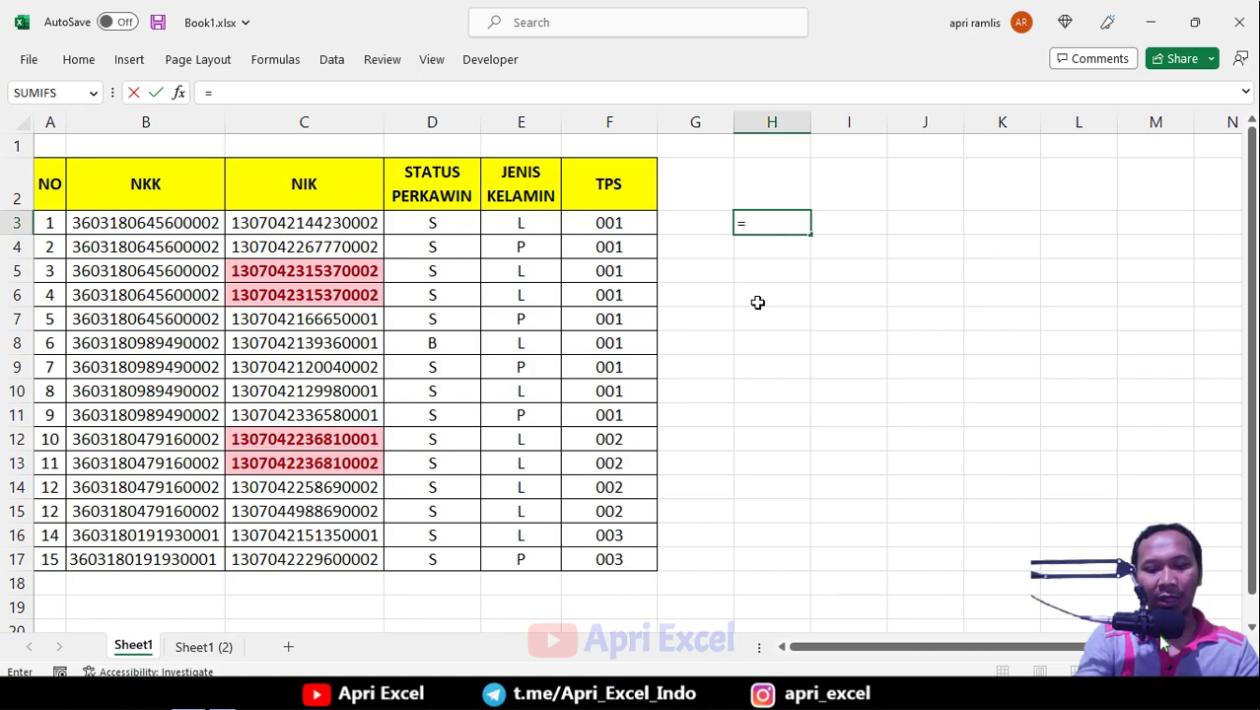
text(SUMPRODCU)
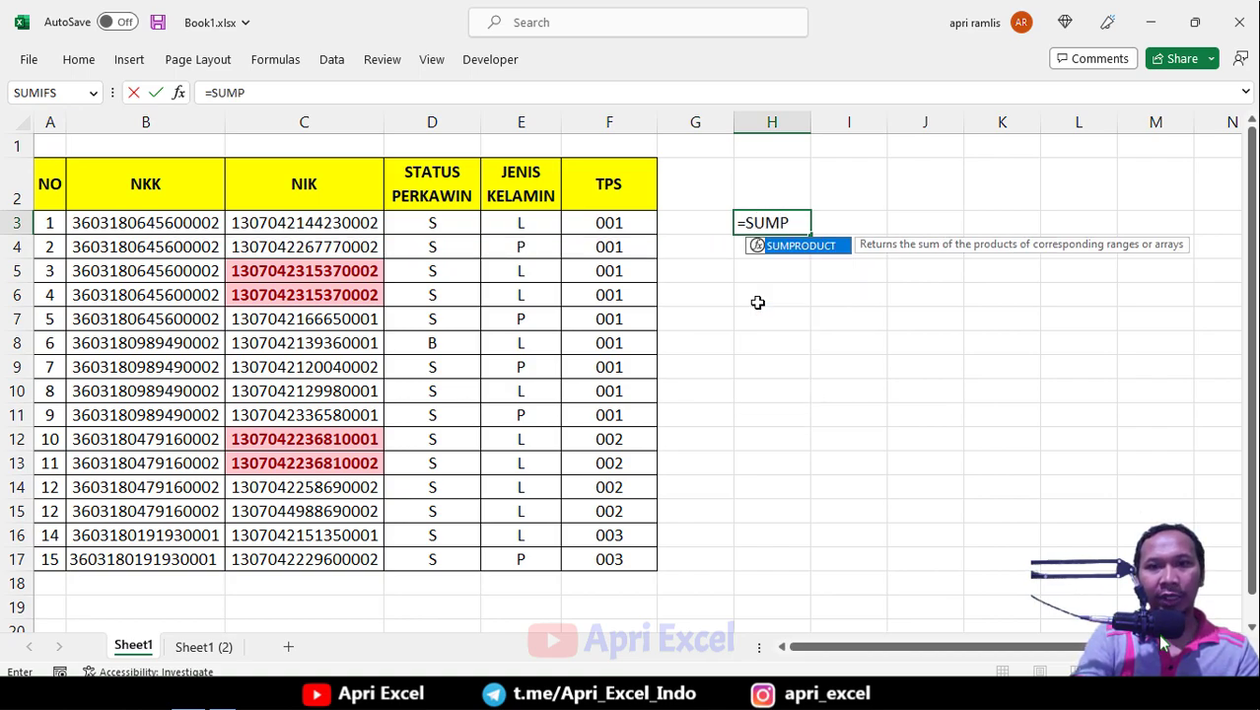
key(BackSpace)
key(BackSpace)
text(UC)
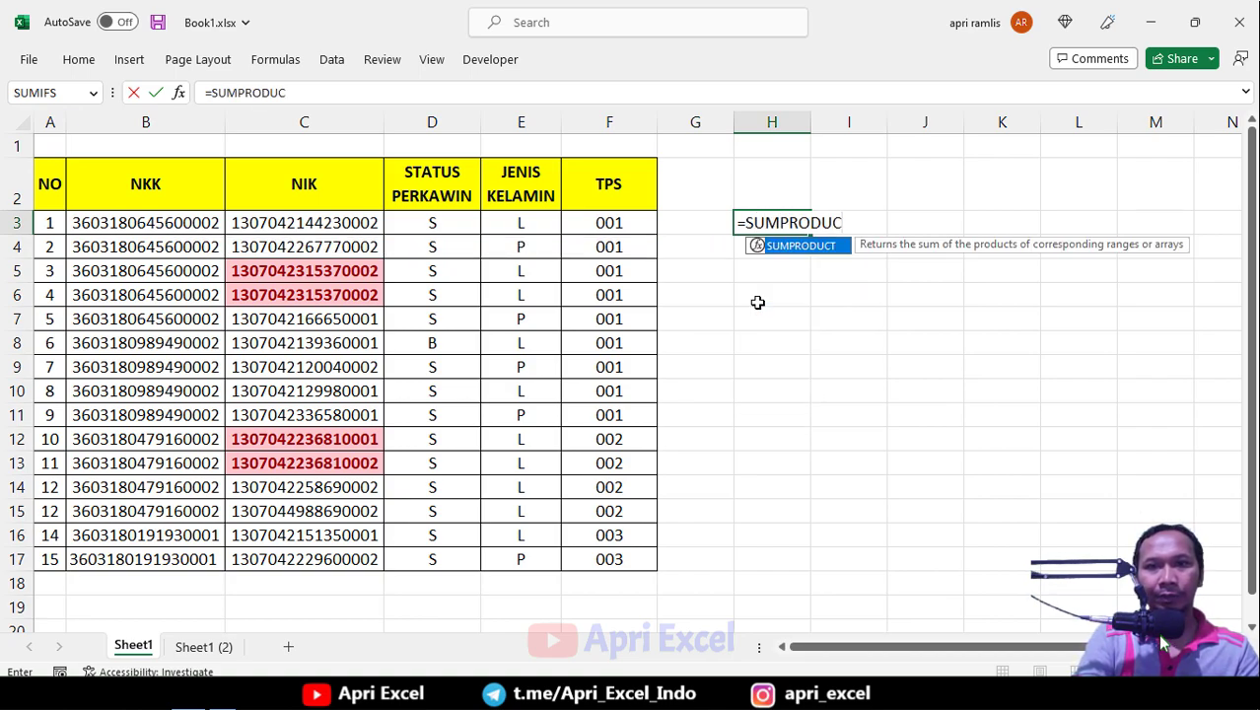
text(T(1/CO)
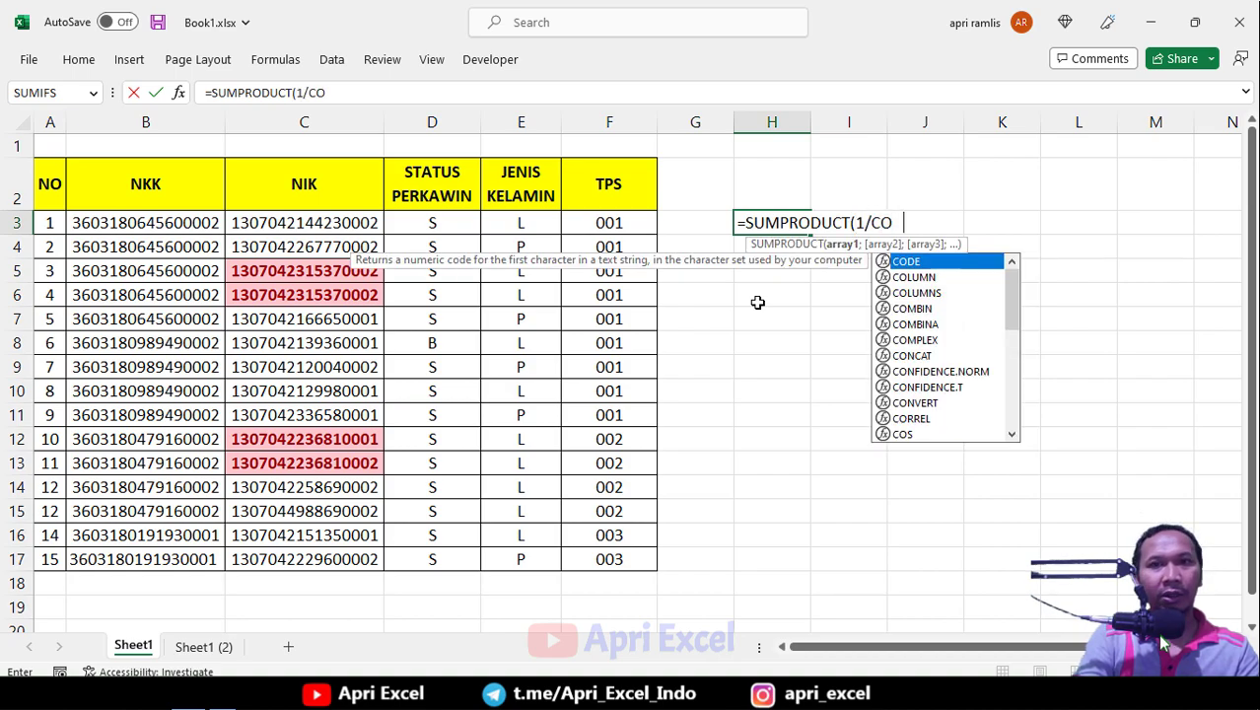
text(UNTIF()
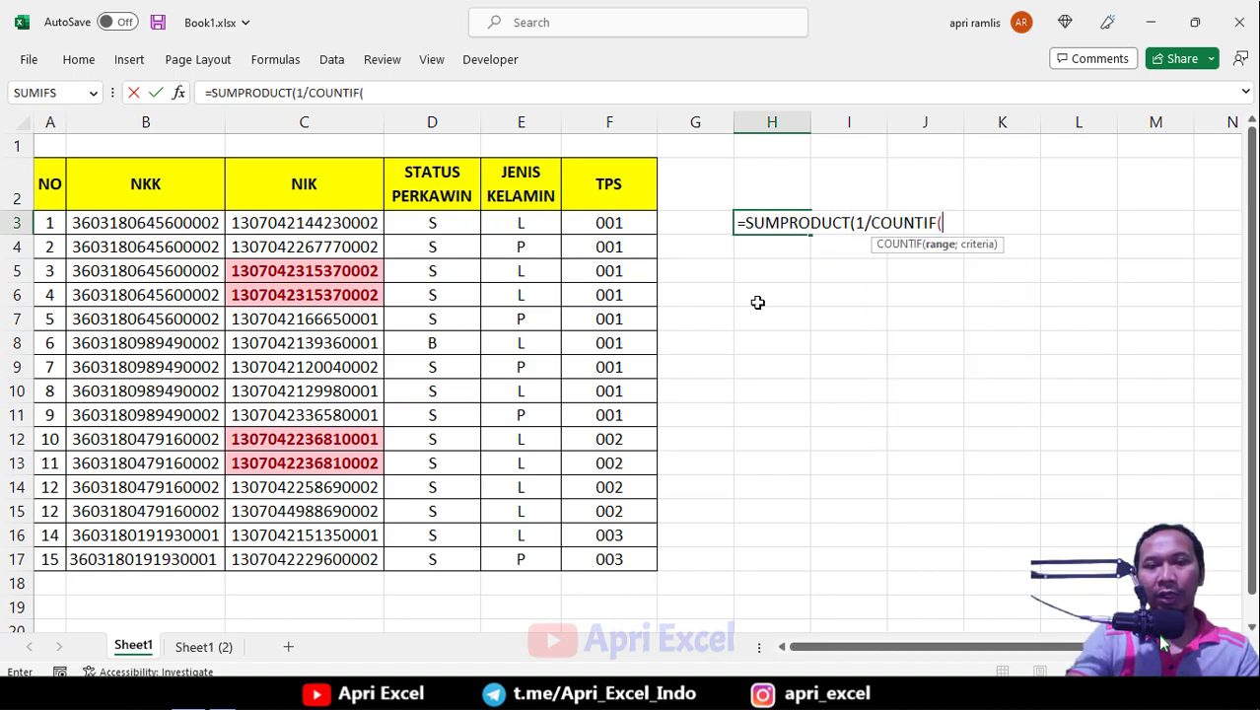
drag(340, 223, 308, 562)
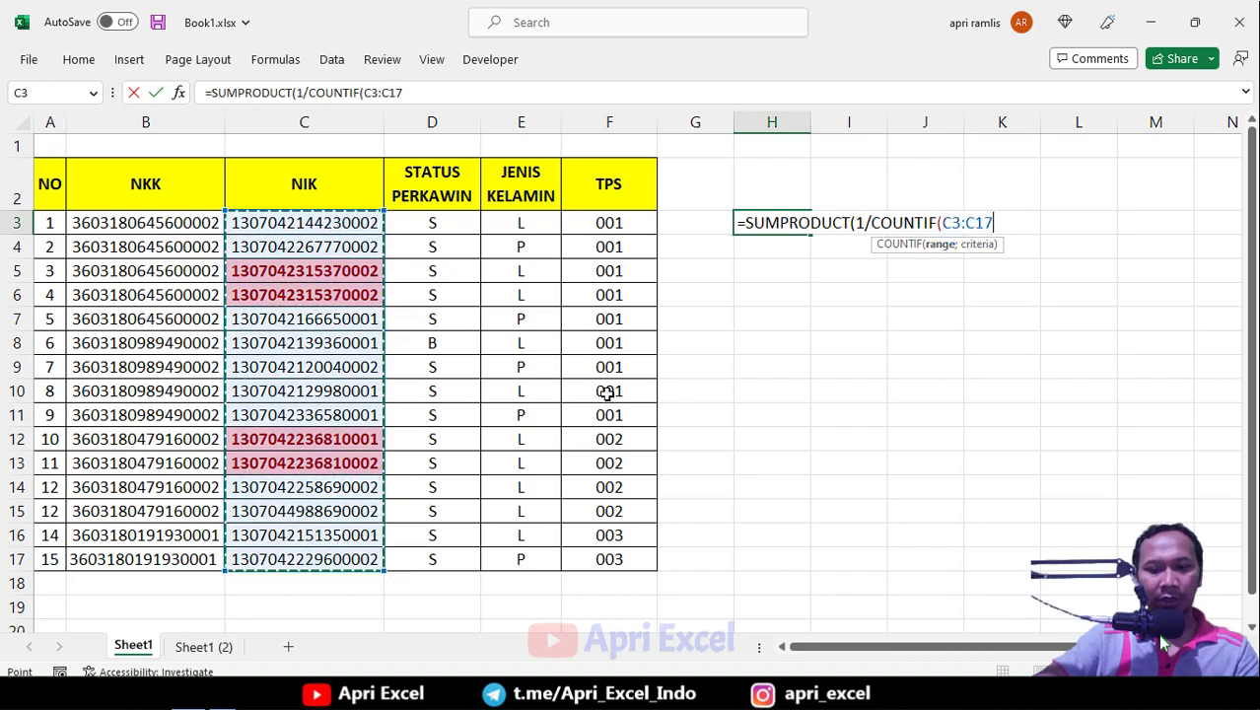
text(;)
drag(326, 225, 333, 558)
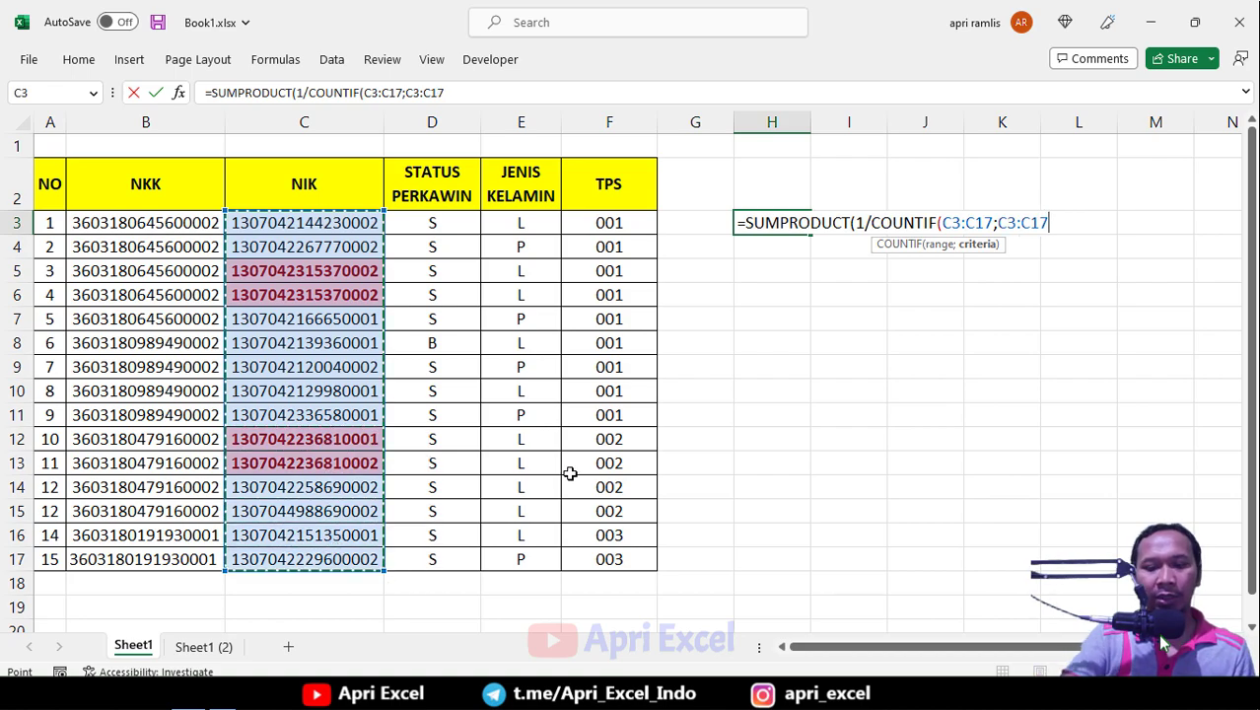
text()))
key(Return)
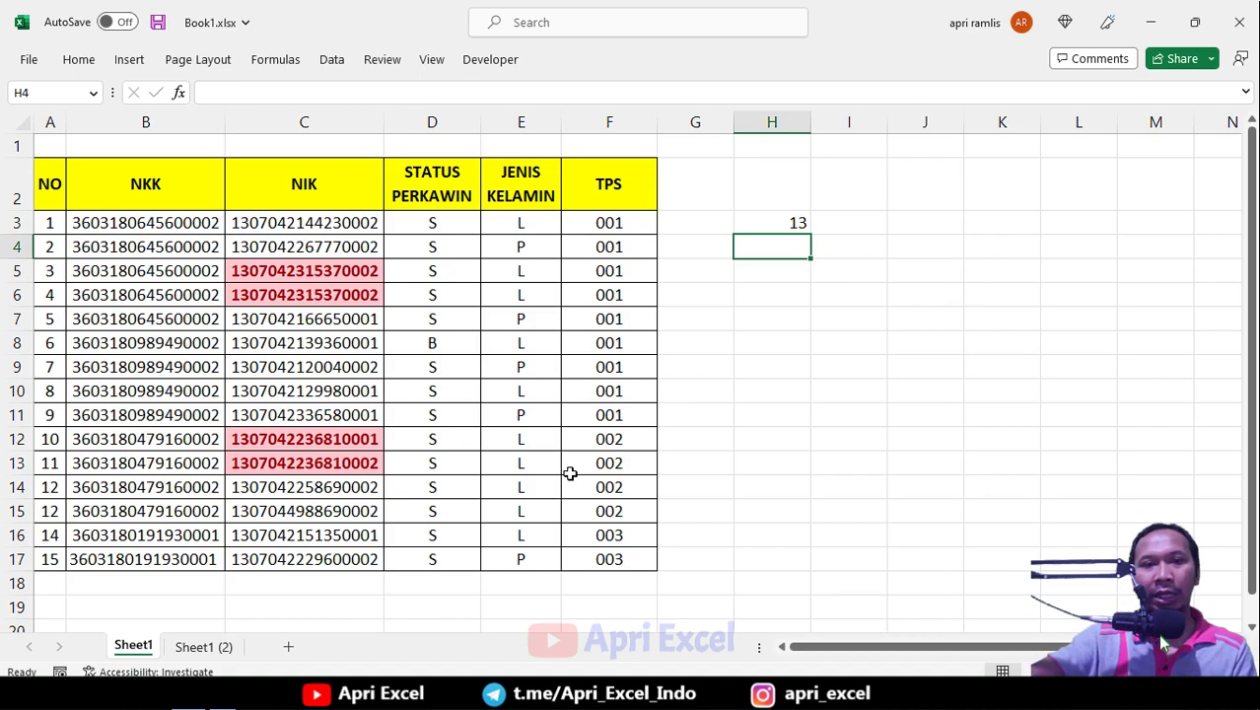
click(784, 221)
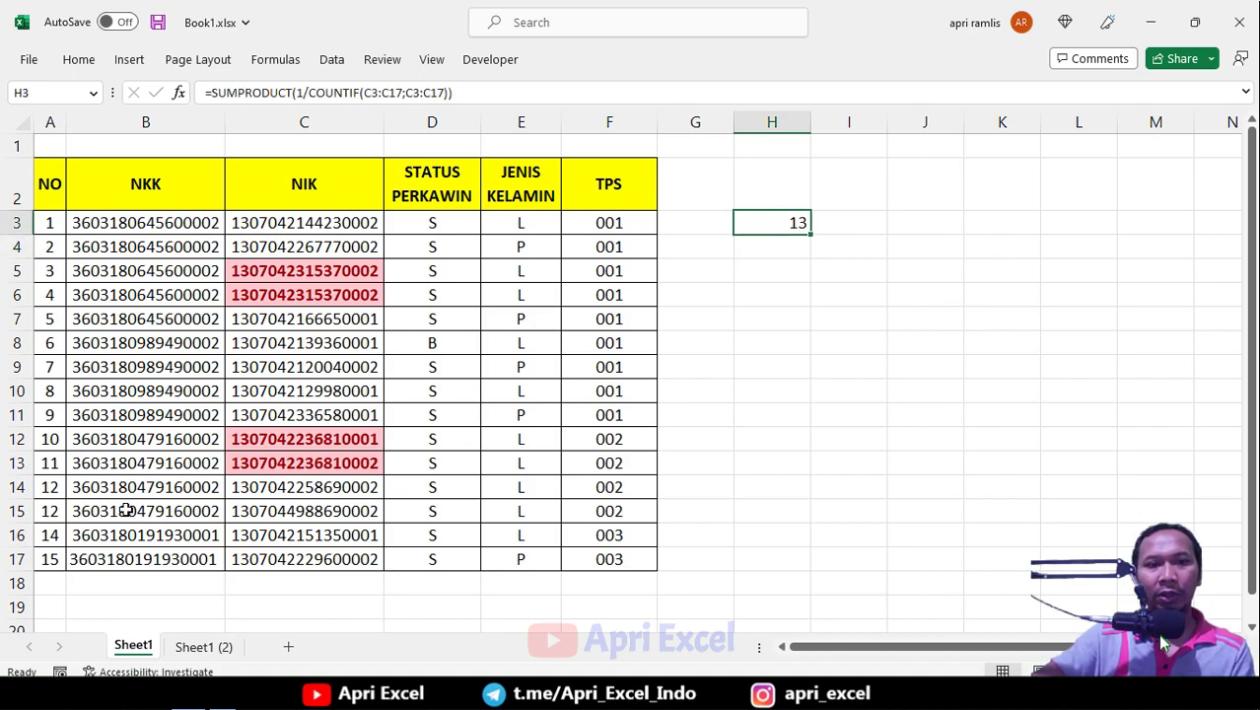
click(19, 536)
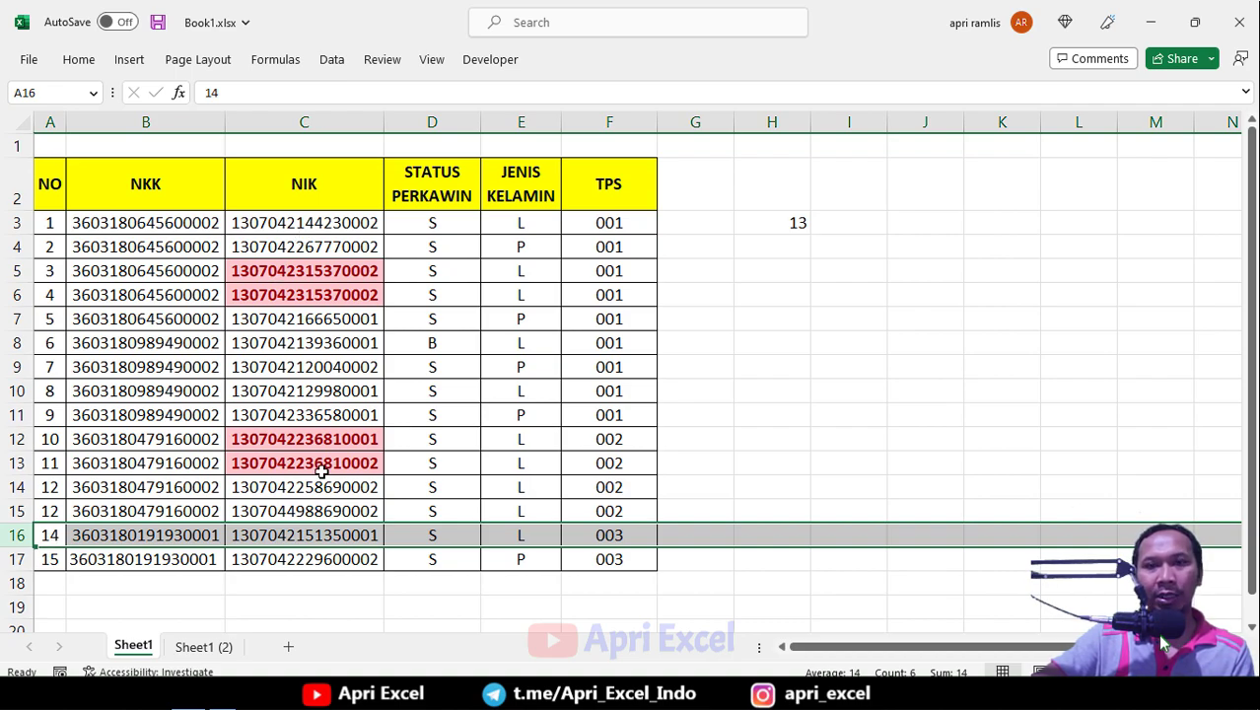
Count the unique NIK values in H5 with the formula =COUNTA(UNIQUE(C3:C17))
click(791, 273)
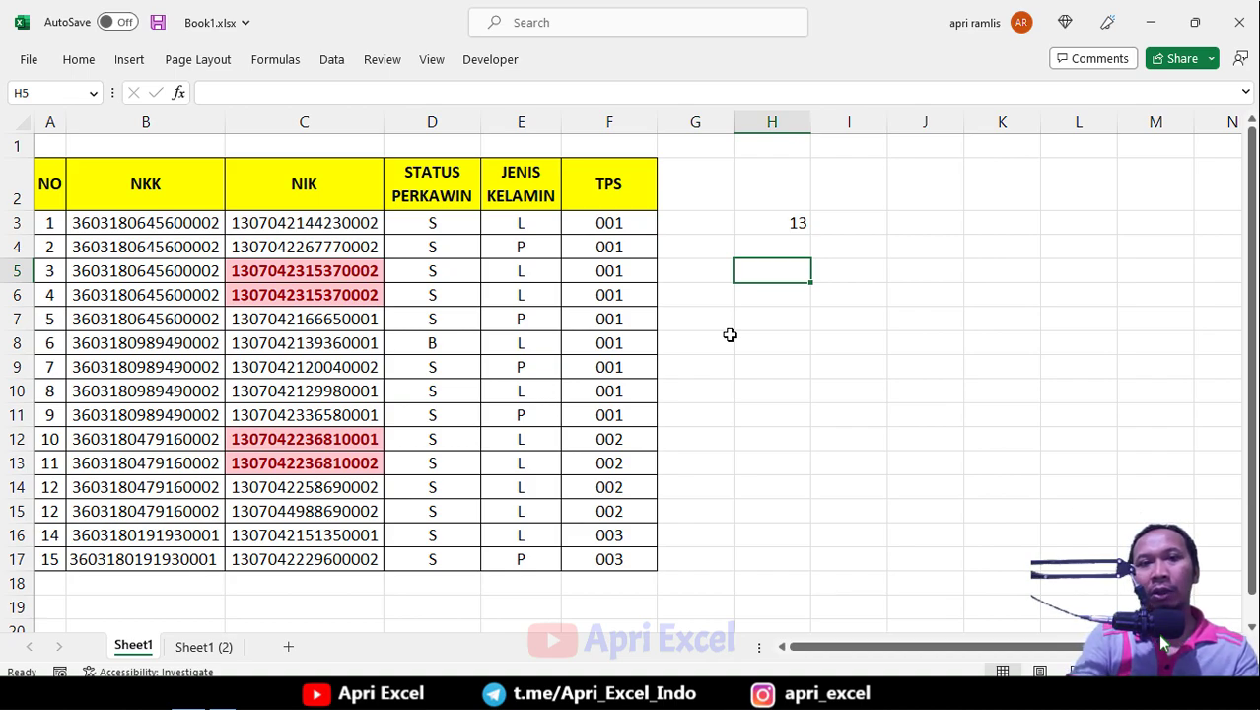
text(=)
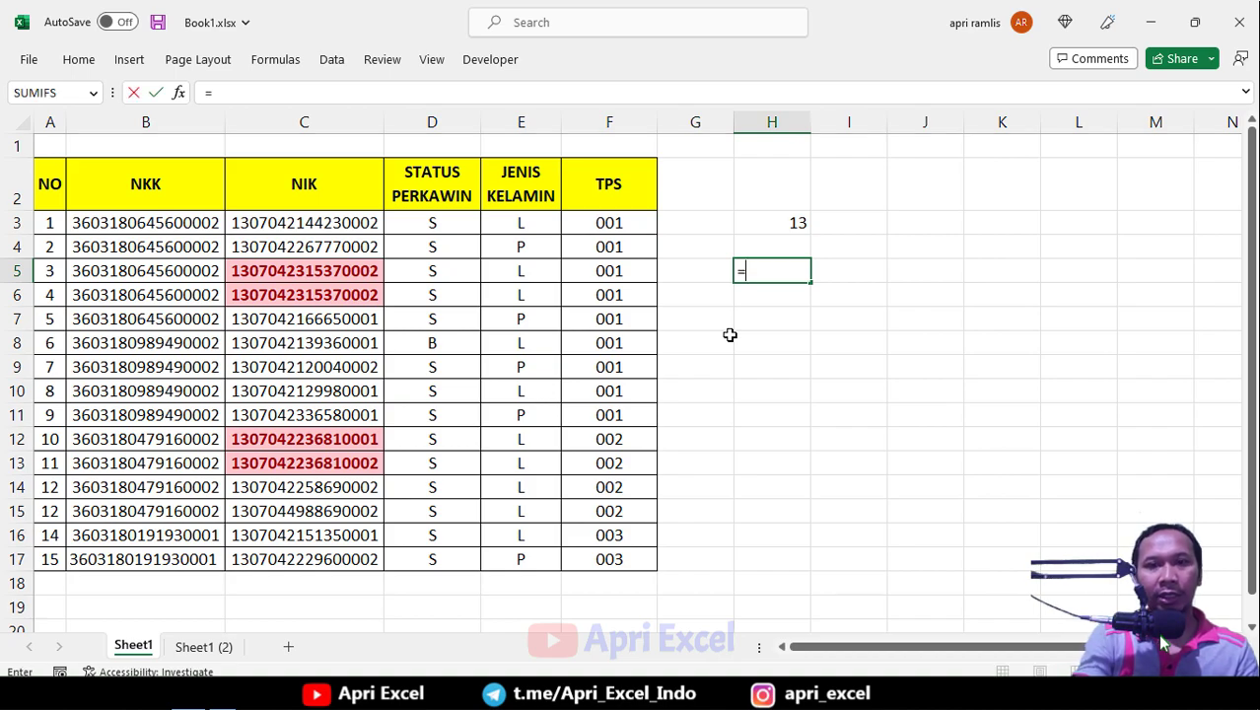
text(COUNTIA)
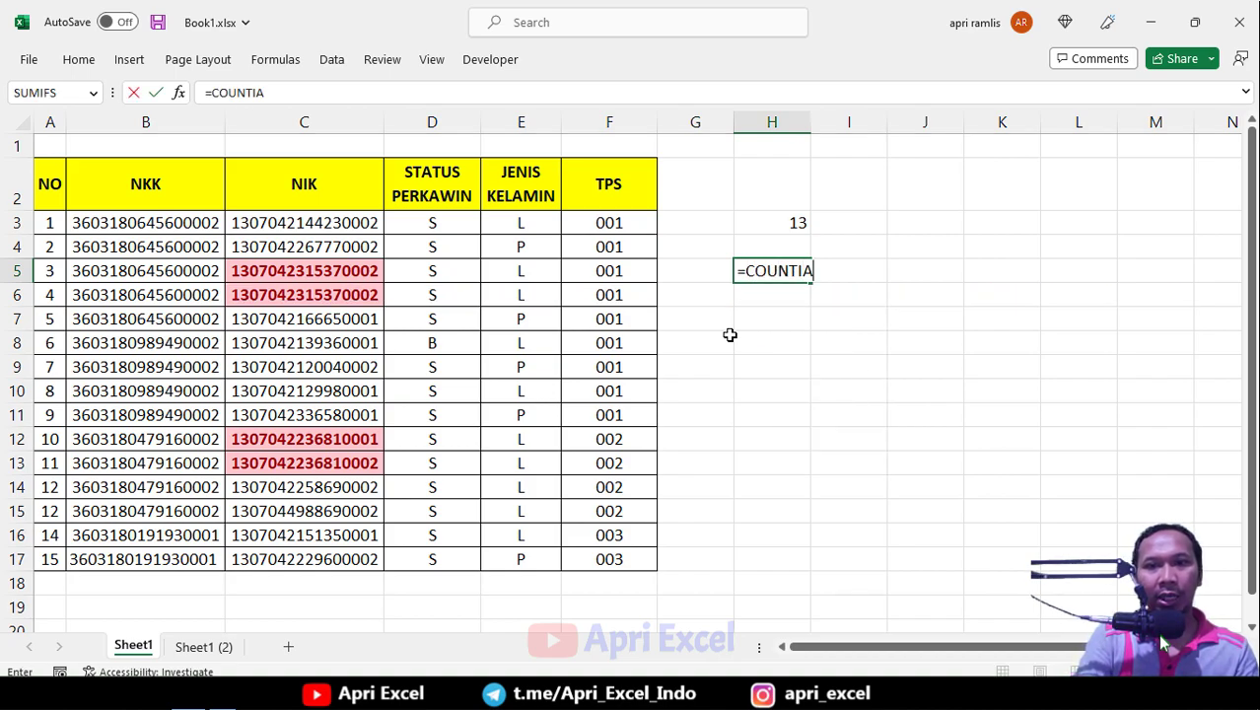
text(()
key(BackSpace)
key(BackSpace)
text(A()
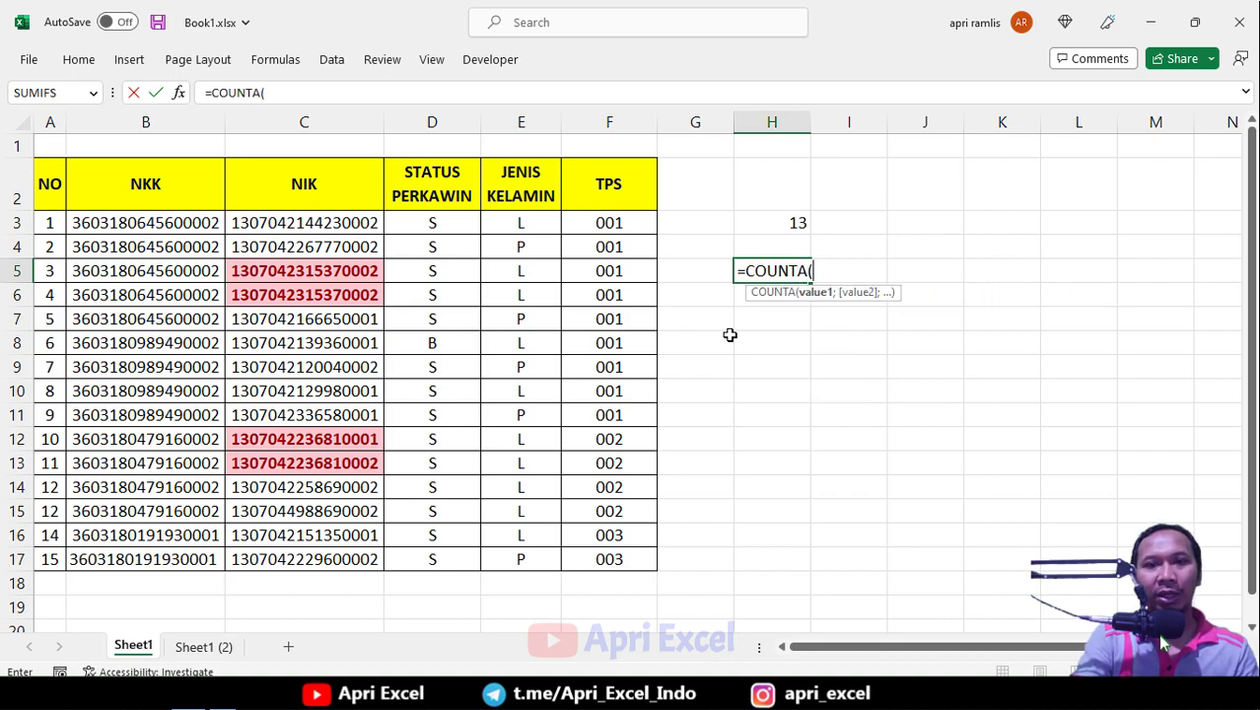
text(QU)
key(BackSpace)
key(BackSpace)
text(U)
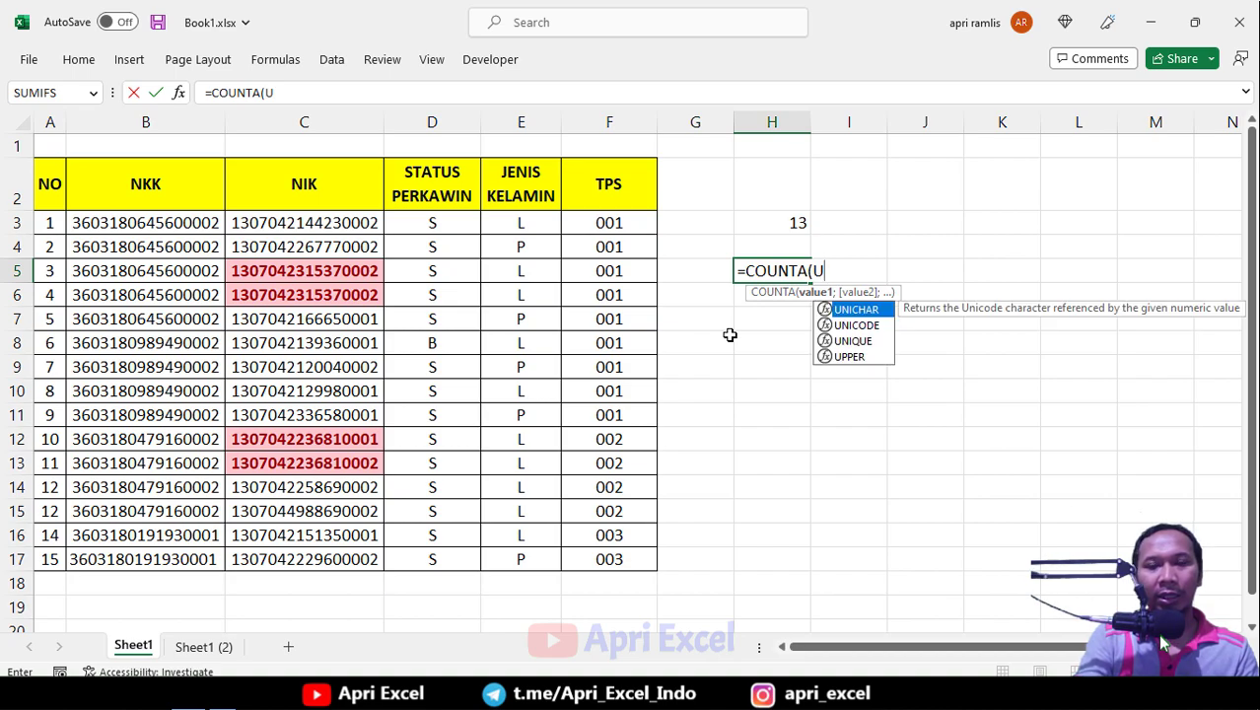
text(N)
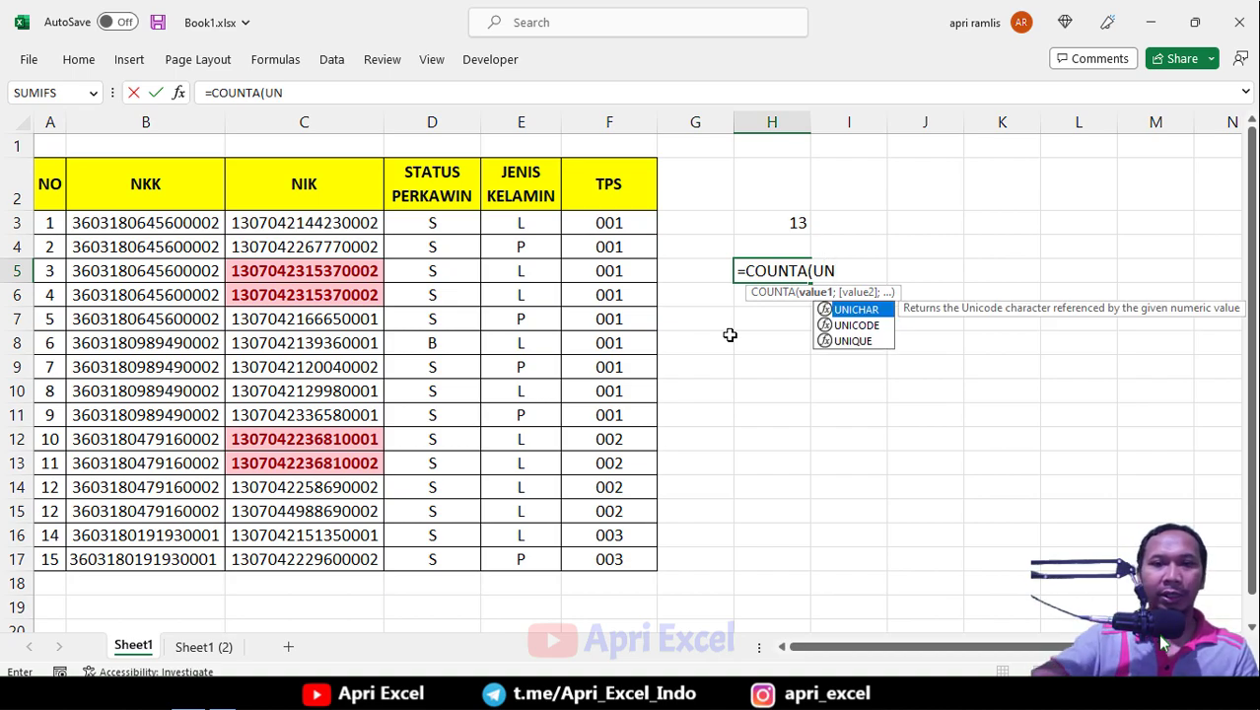
double_click(854, 342)
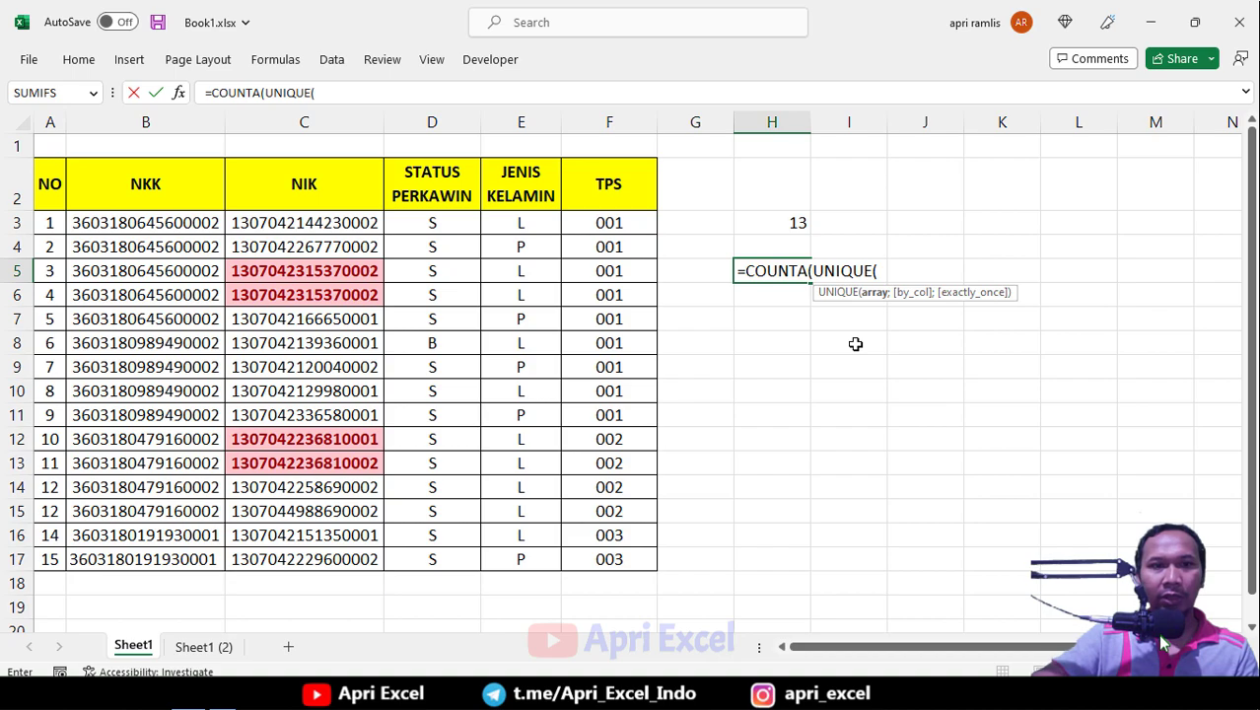
drag(345, 224, 313, 552)
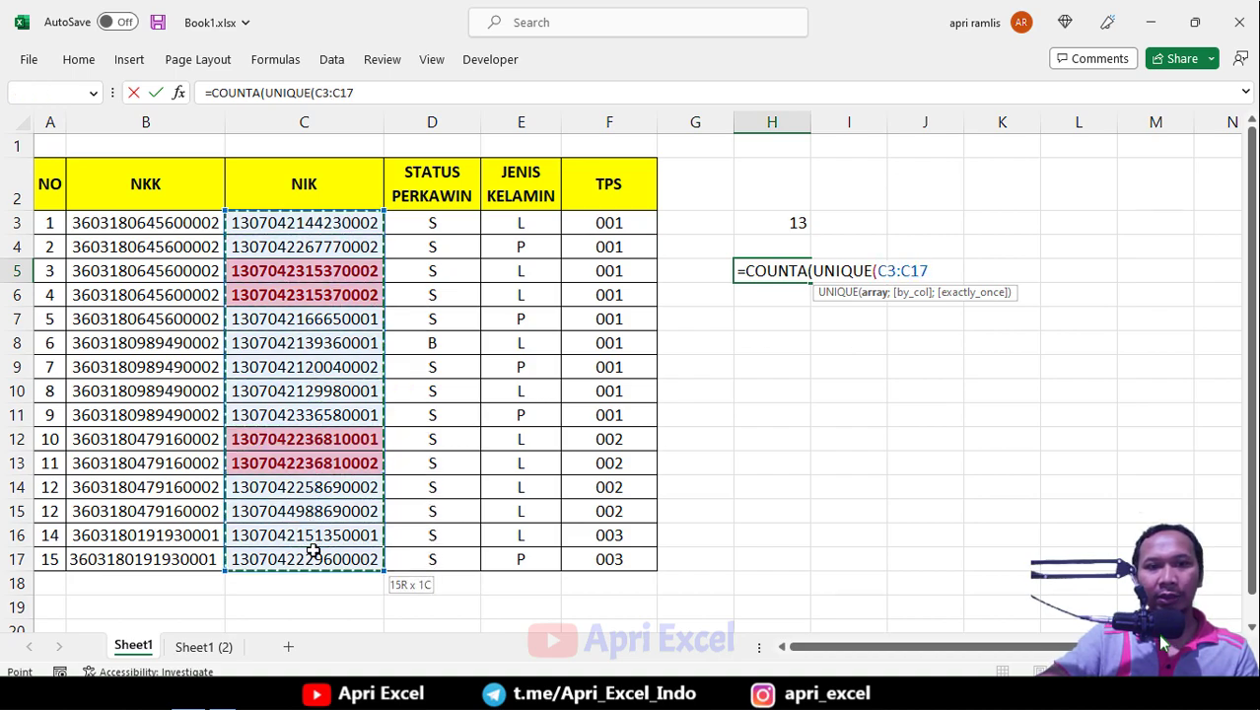
text()))
key(Return)
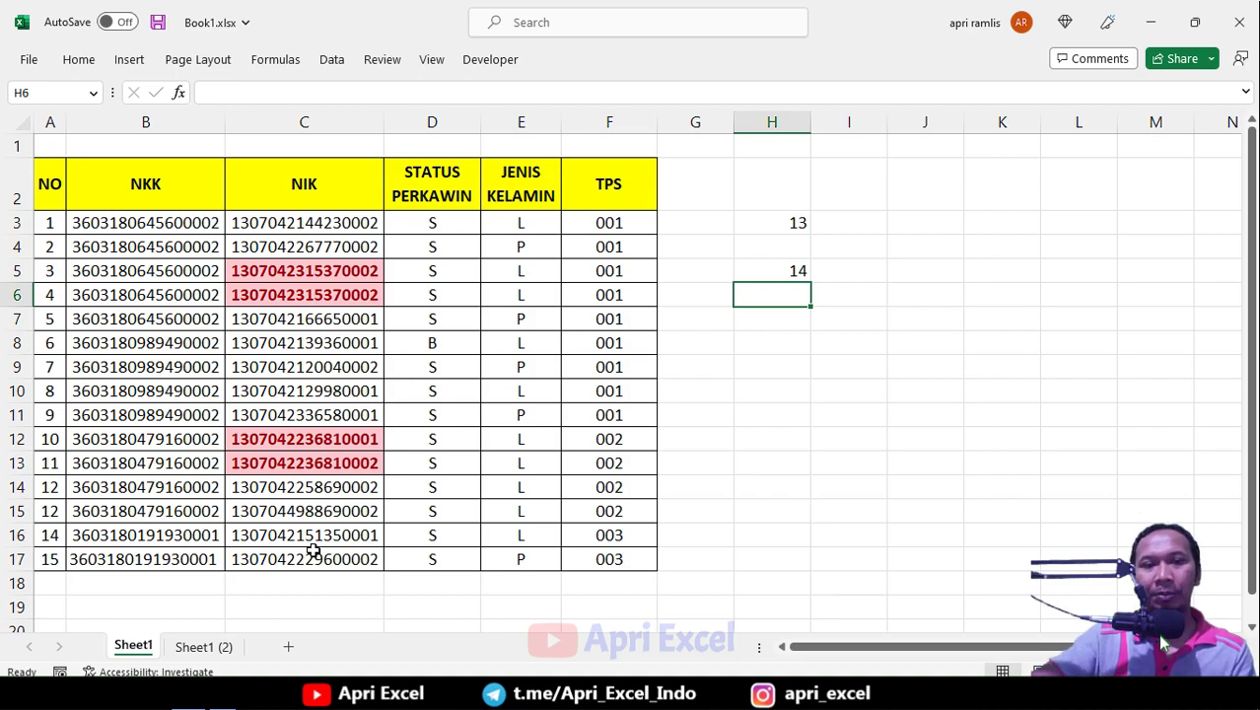
click(756, 279)
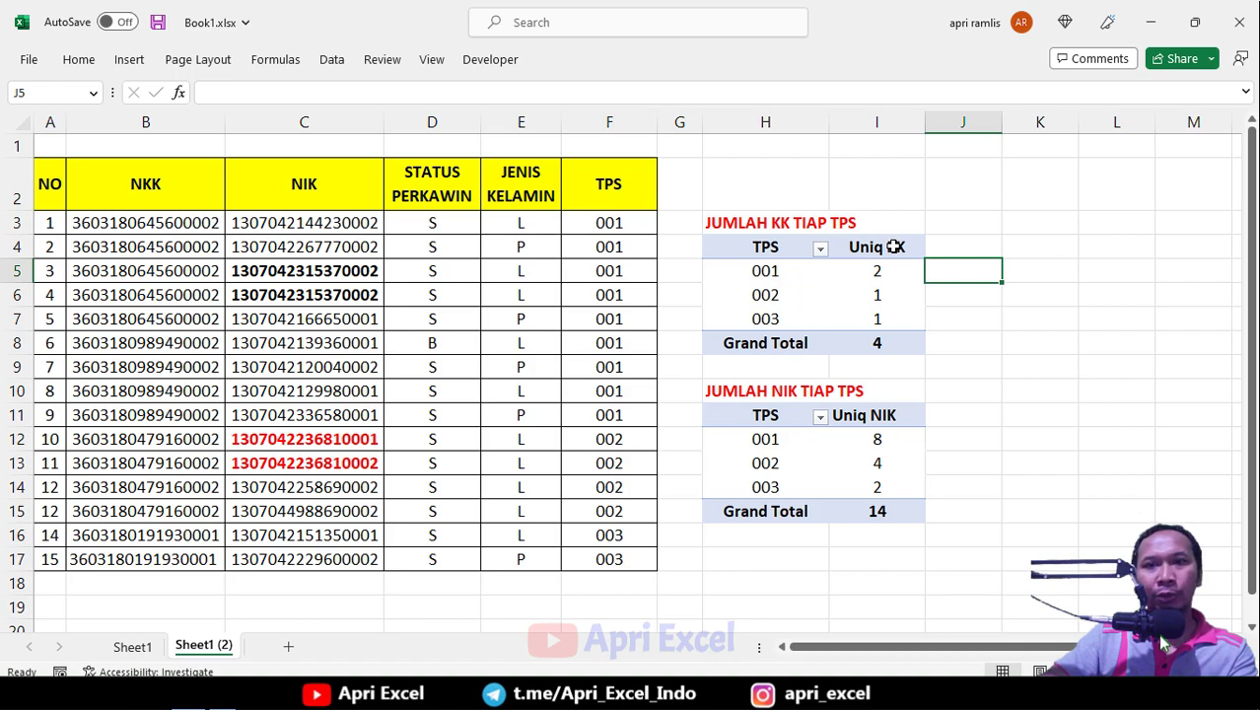
Review the TPS summary of unique KK on Sheet1 (2) and the red NIK entries in C12:C13
drag(770, 270, 765, 317)
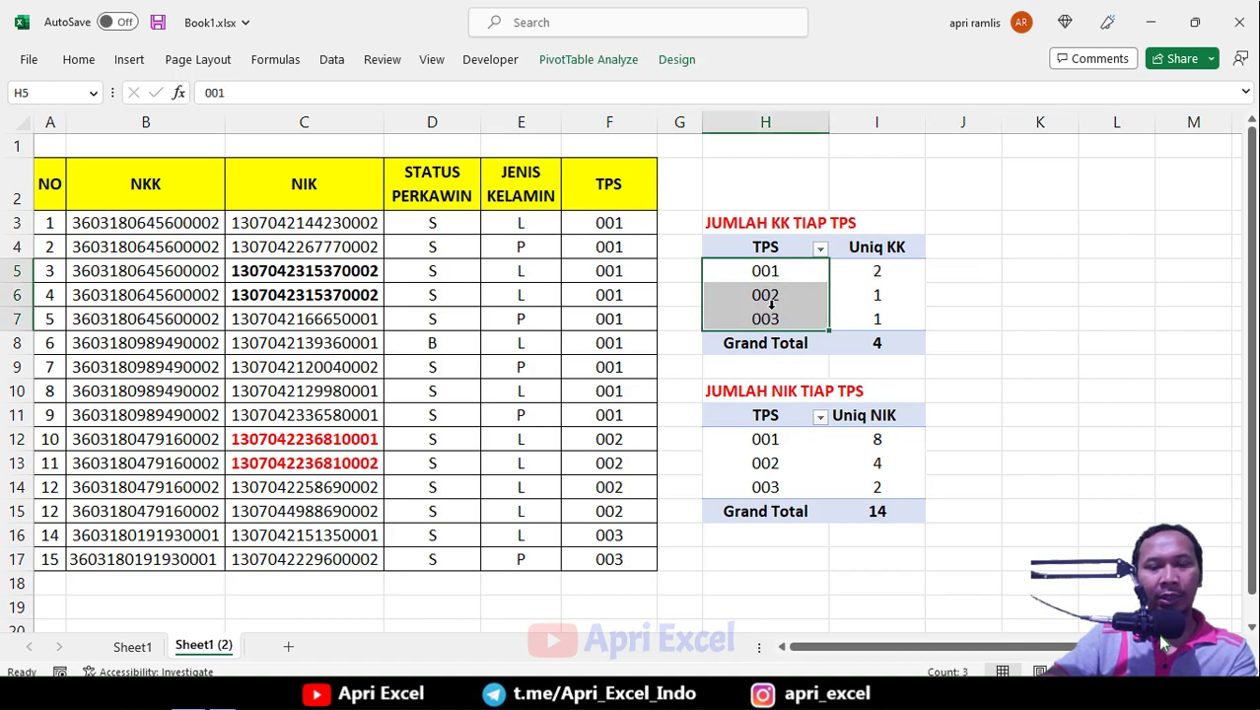
drag(344, 441, 341, 460)
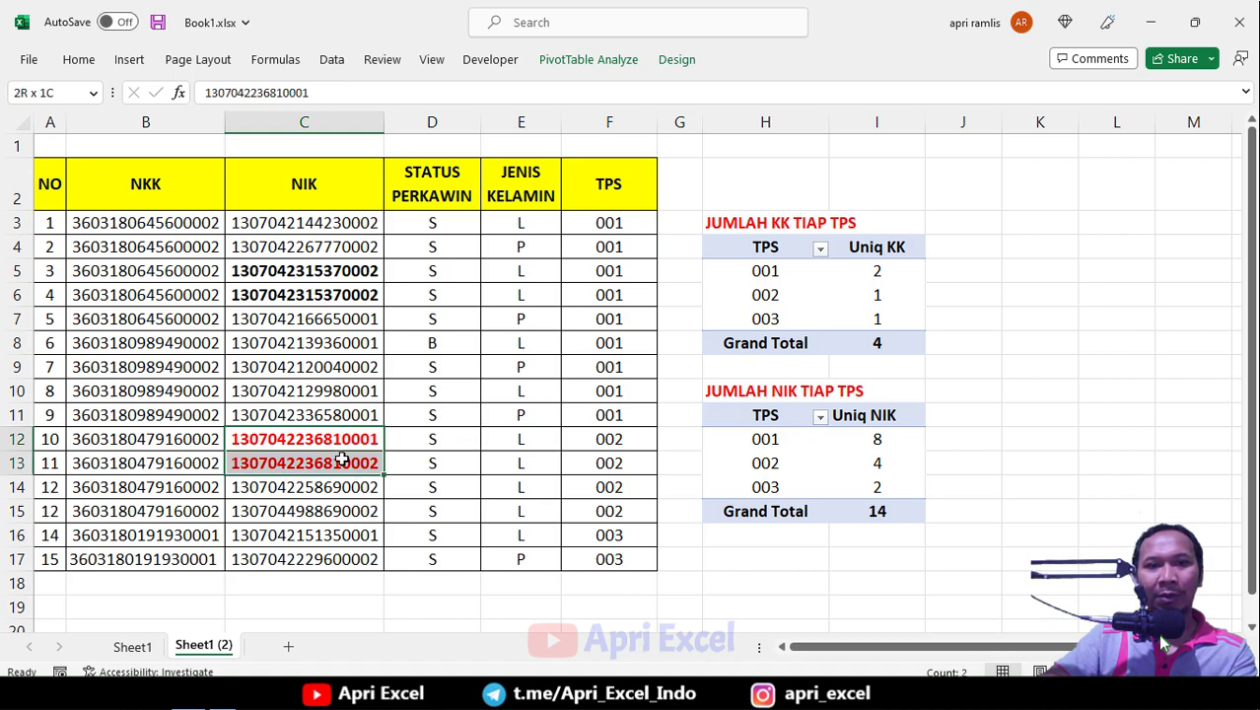
Review the unique NIK per TPS pivot summary, including its grand total
click(1003, 382)
drag(752, 414, 759, 465)
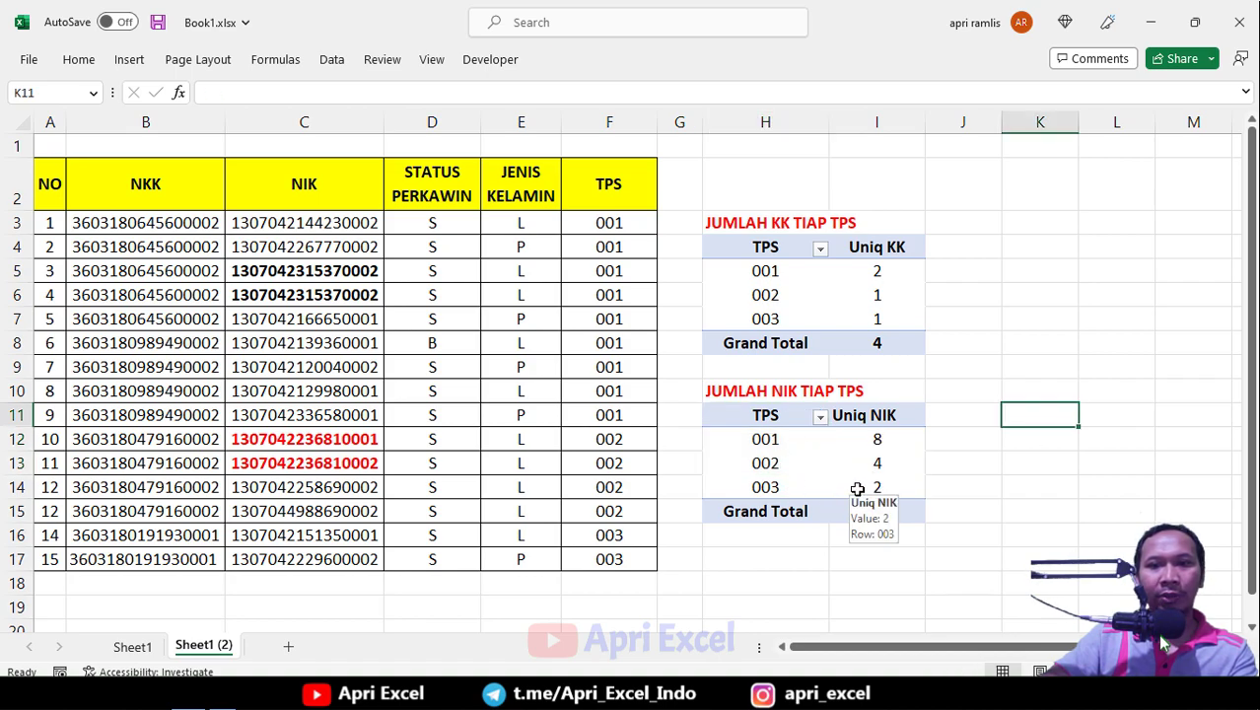
click(893, 514)
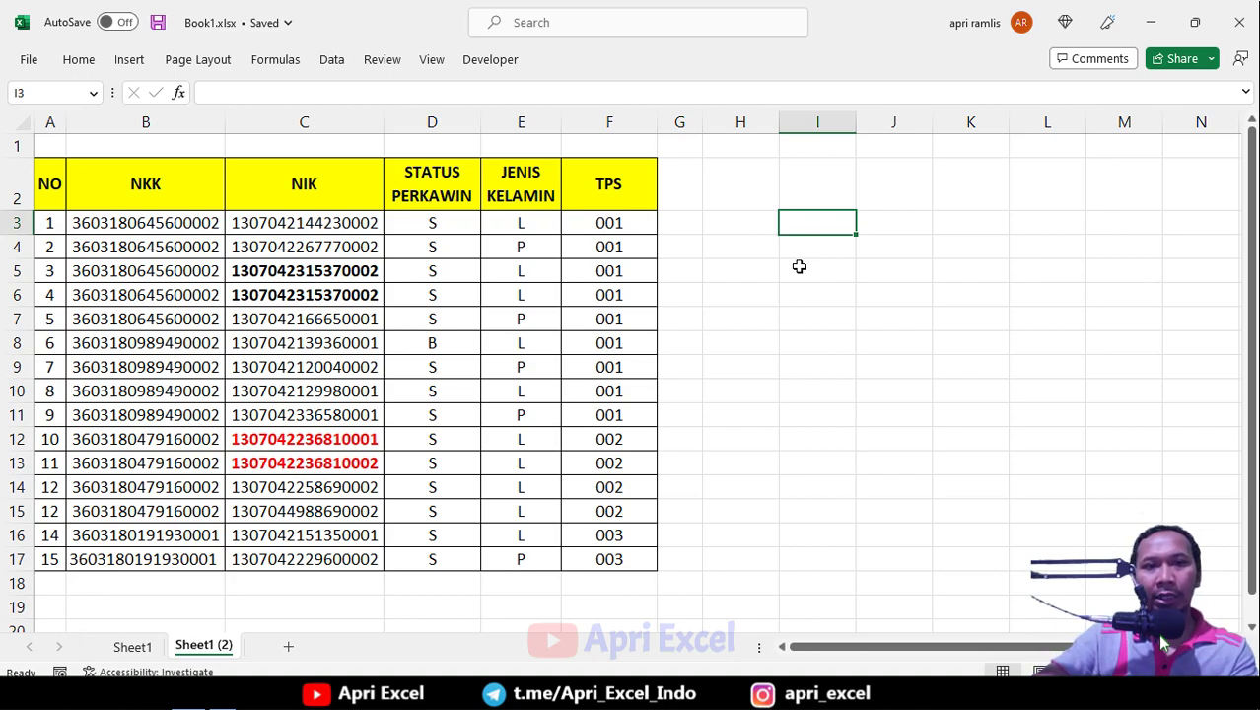
Try merging the TPS header cell F2 with the empty cell F1, and undo the merge
drag(47, 186, 589, 197)
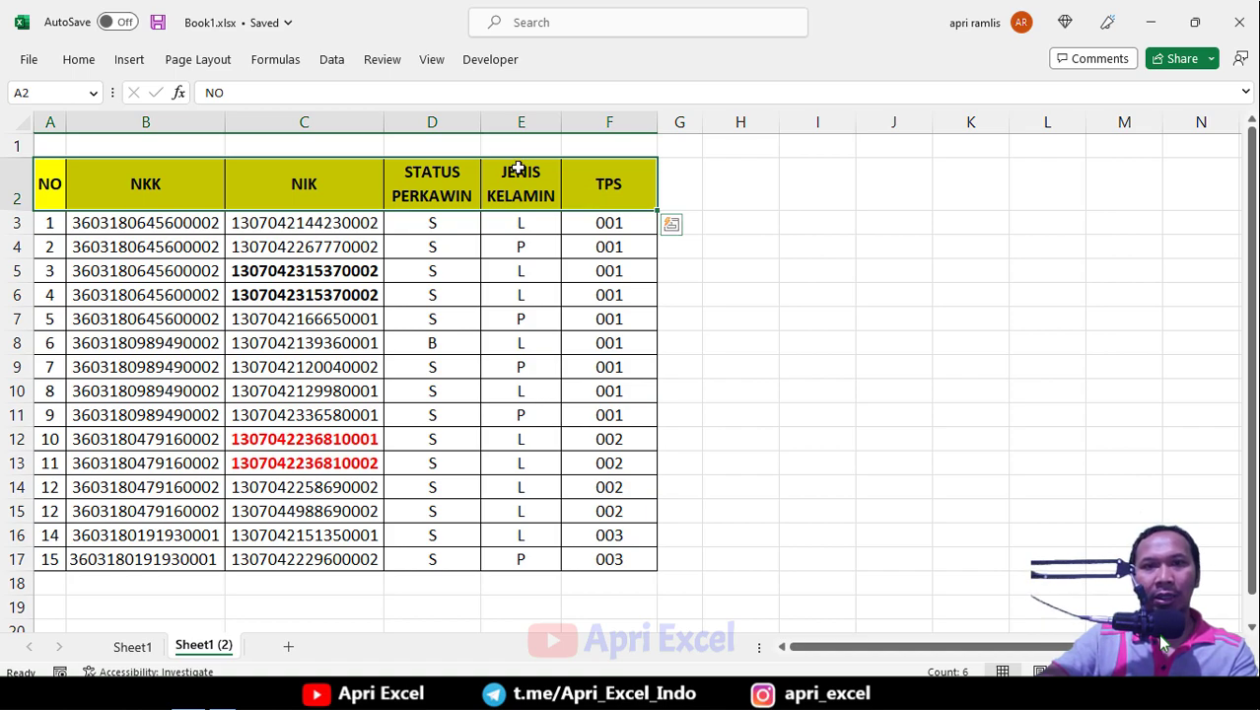
drag(588, 197, 588, 149)
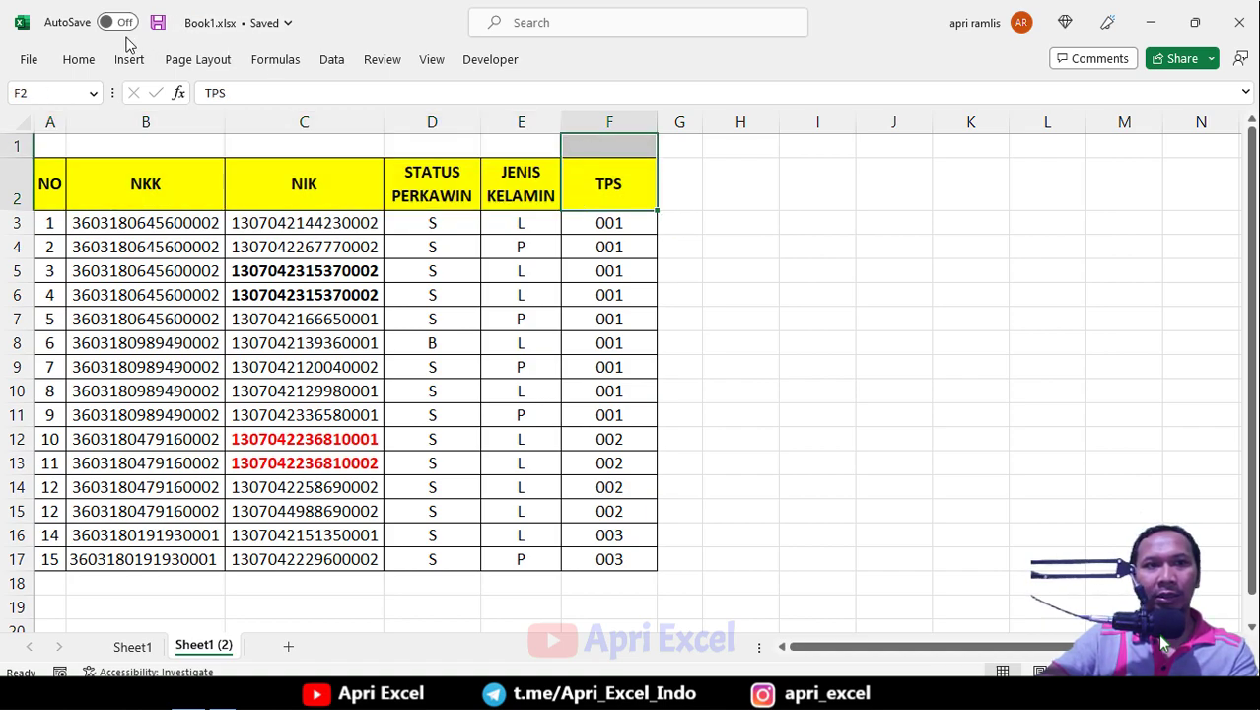
click(78, 59)
click(522, 127)
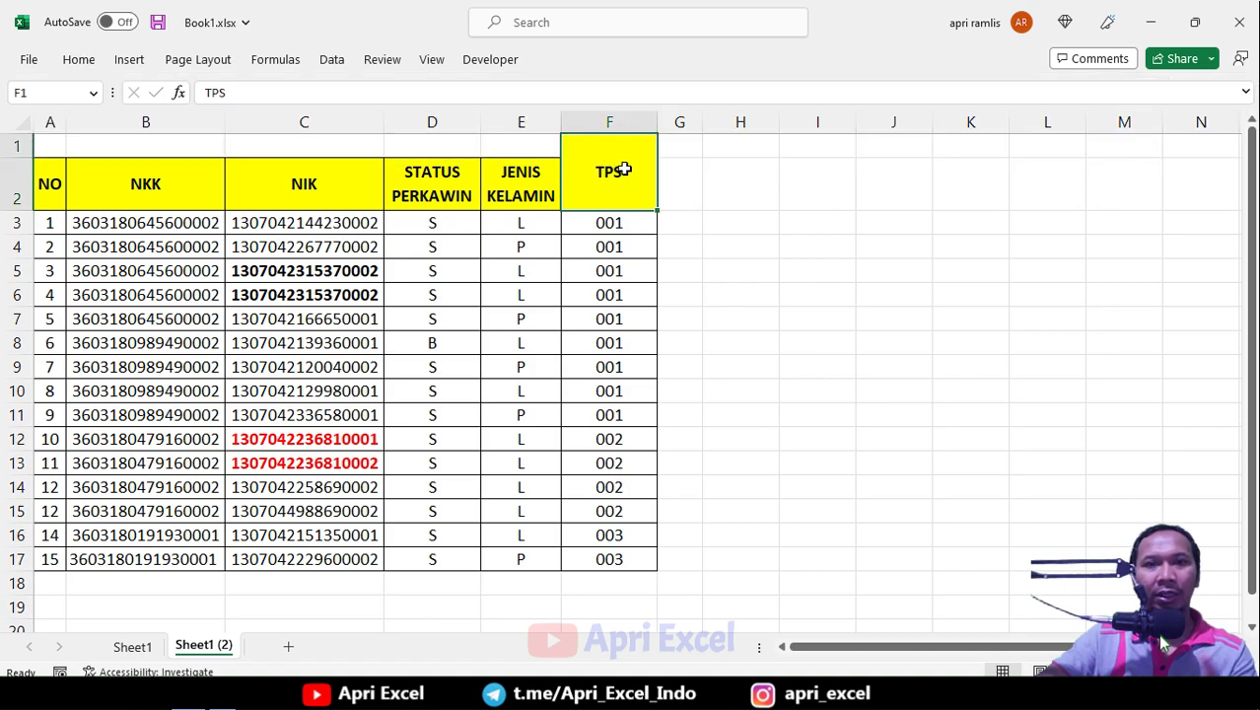
key(ctrl+z)
click(742, 195)
click(651, 183)
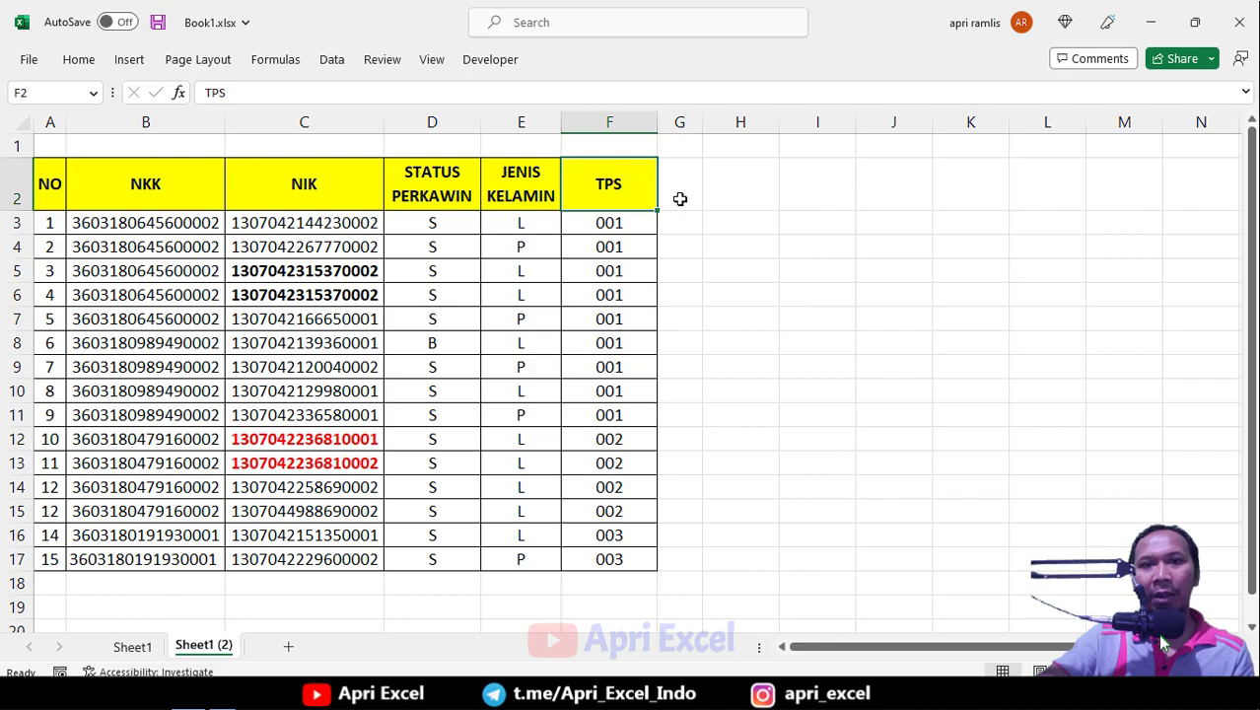
Convert the data range A2:F17 into a table with headers
click(299, 291)
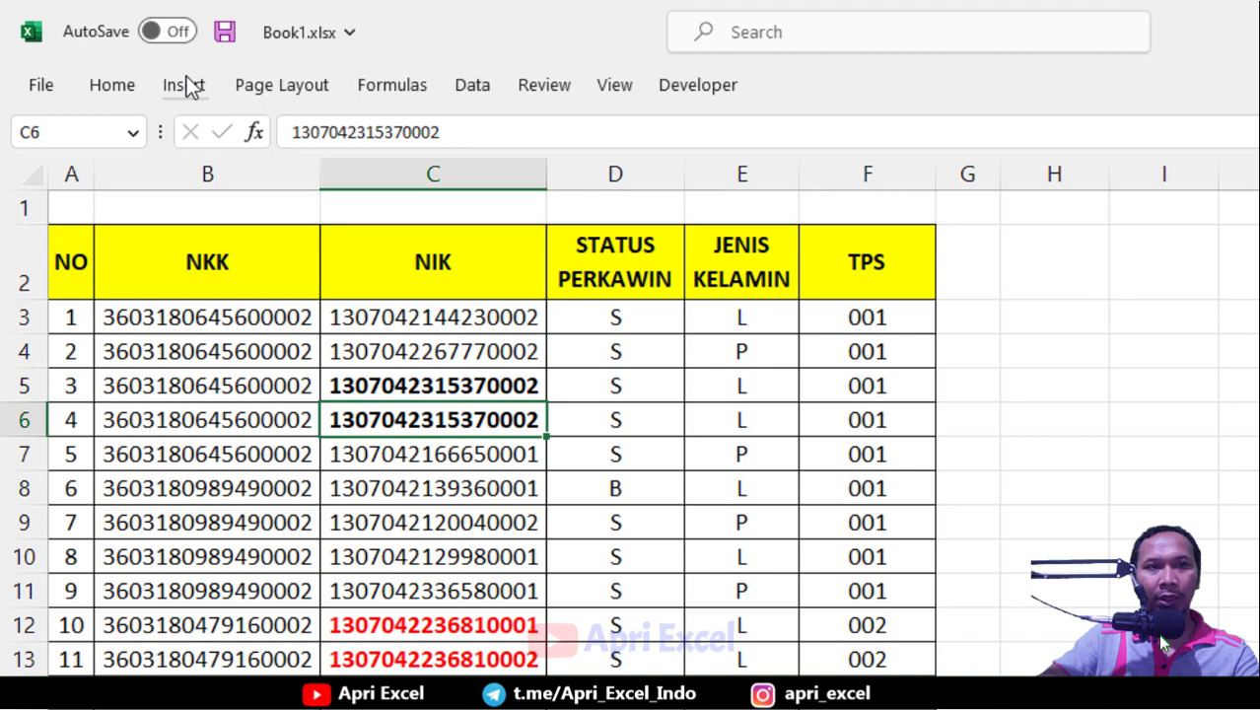
click(185, 85)
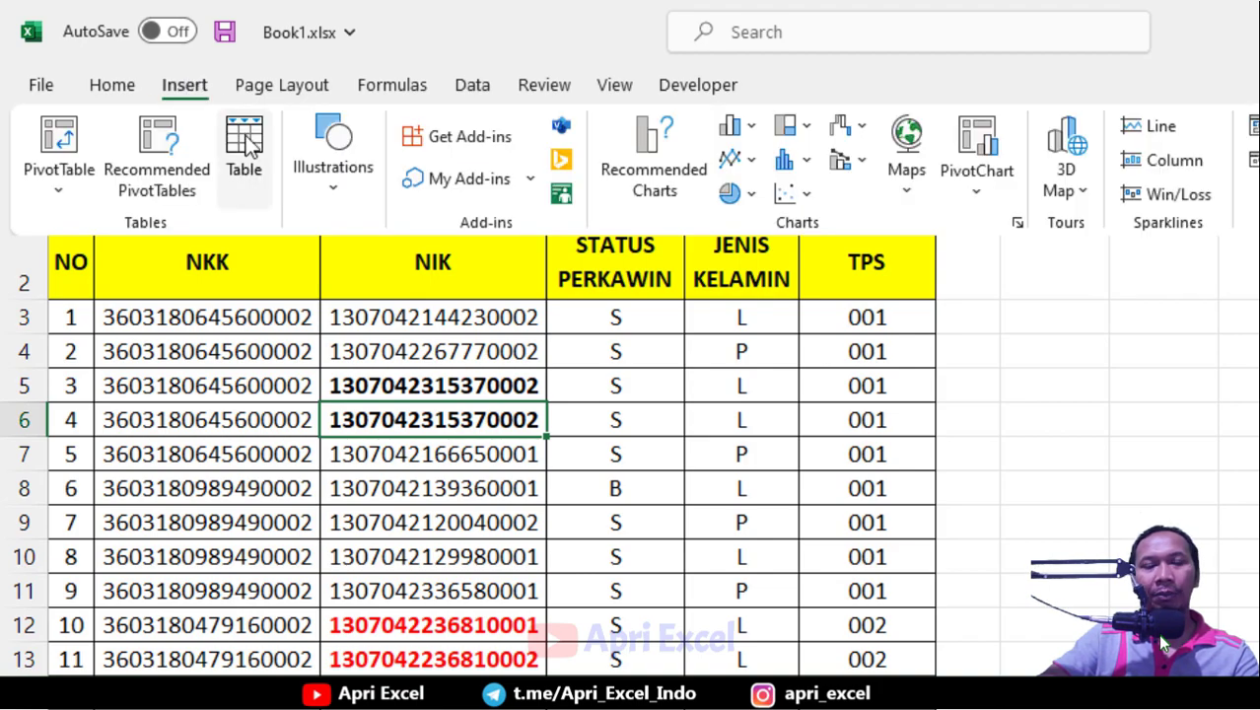
click(247, 144)
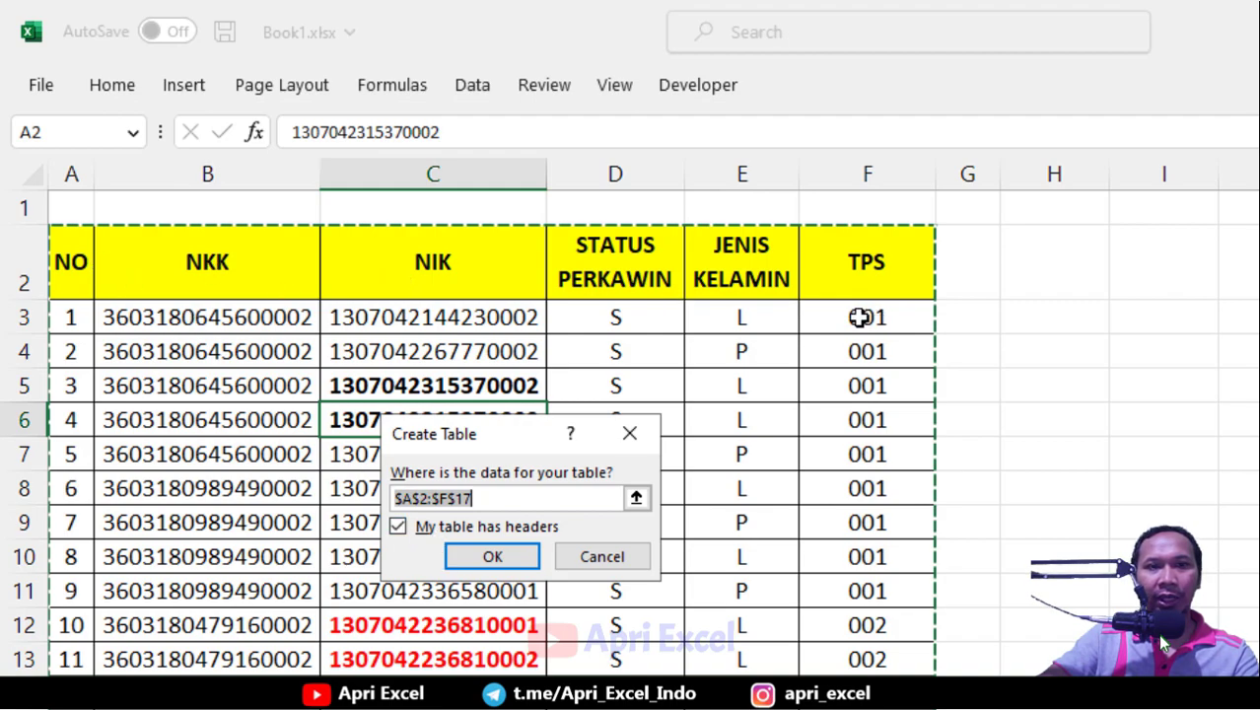
click(498, 556)
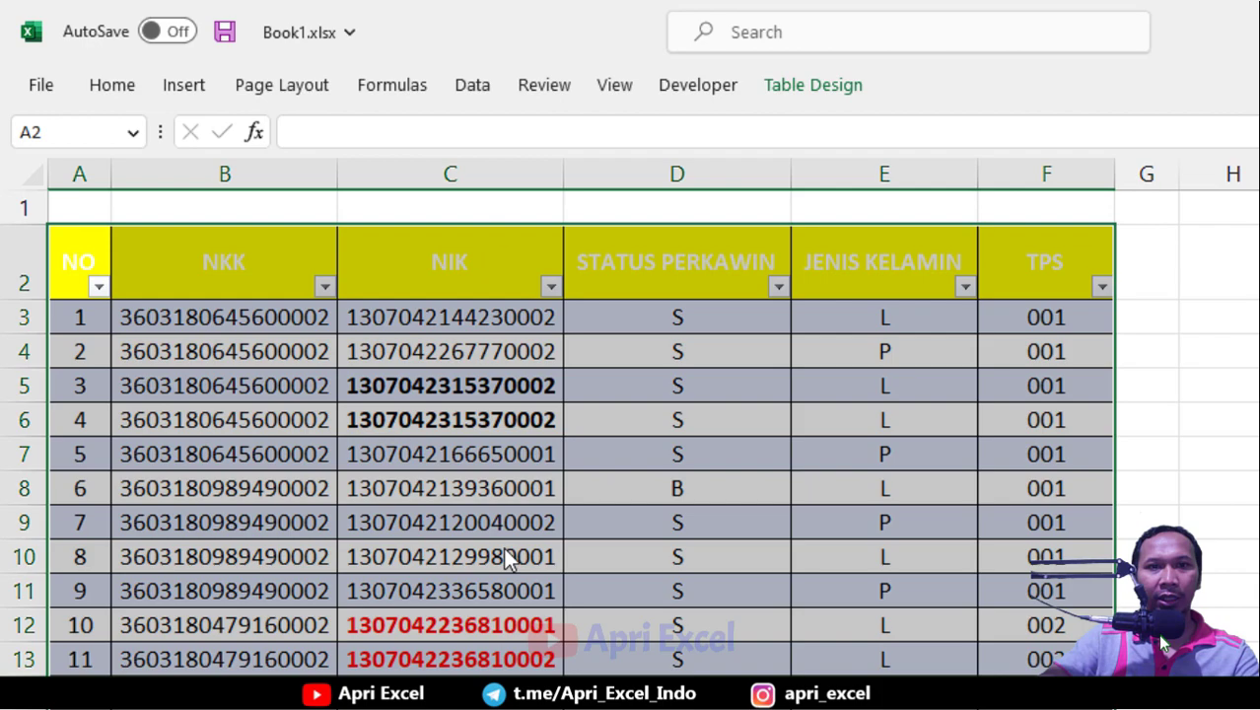
Create a PivotTable from Table1 at H5 of the existing sheet Sheet1 (2), adding the data to the Data Model
click(233, 317)
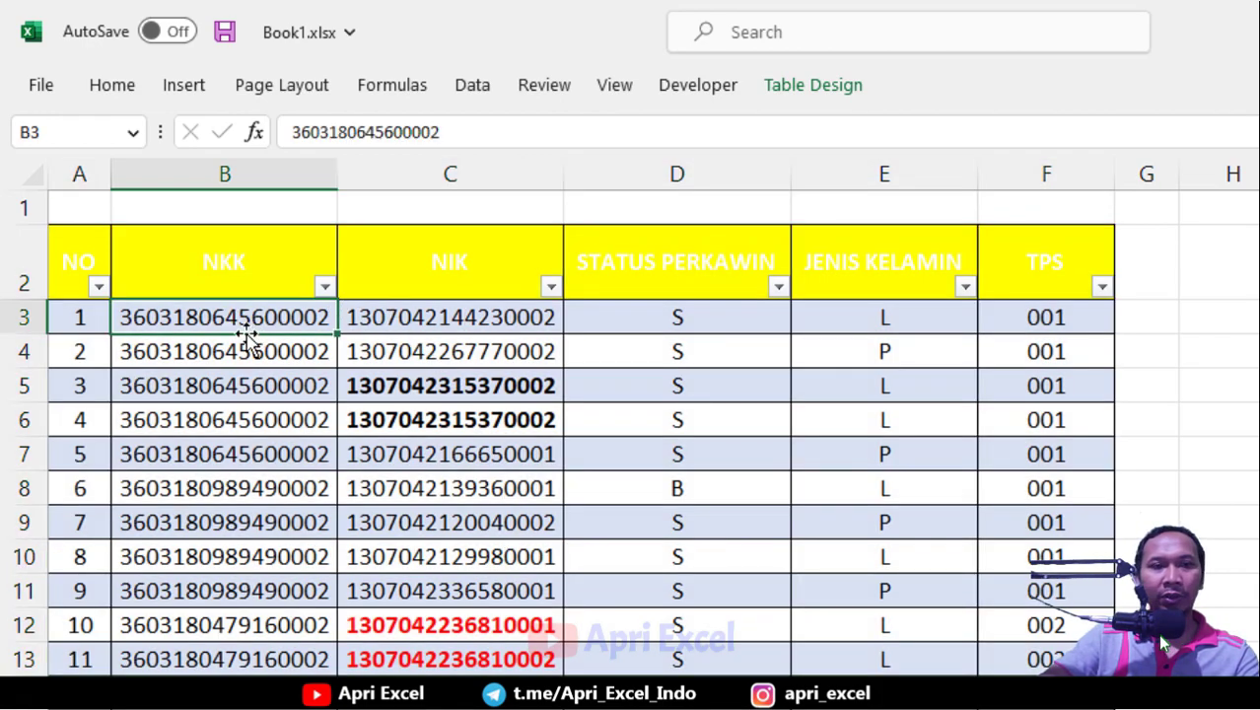
click(183, 86)
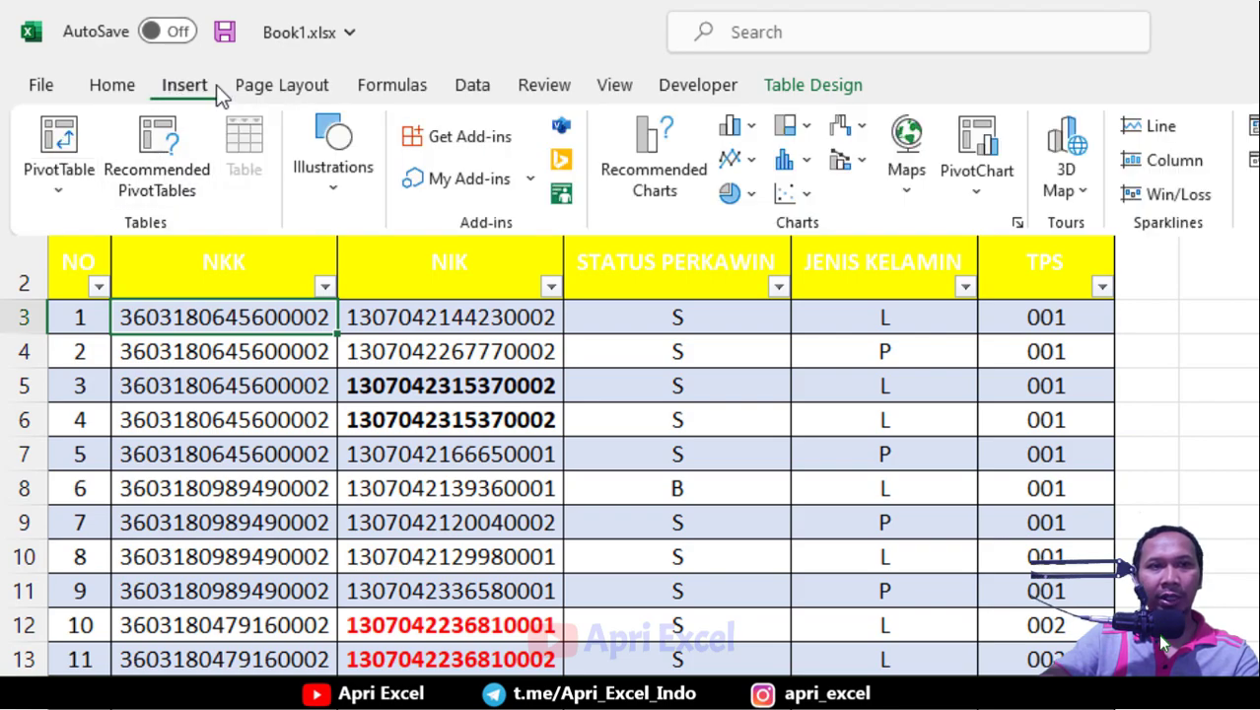
click(59, 146)
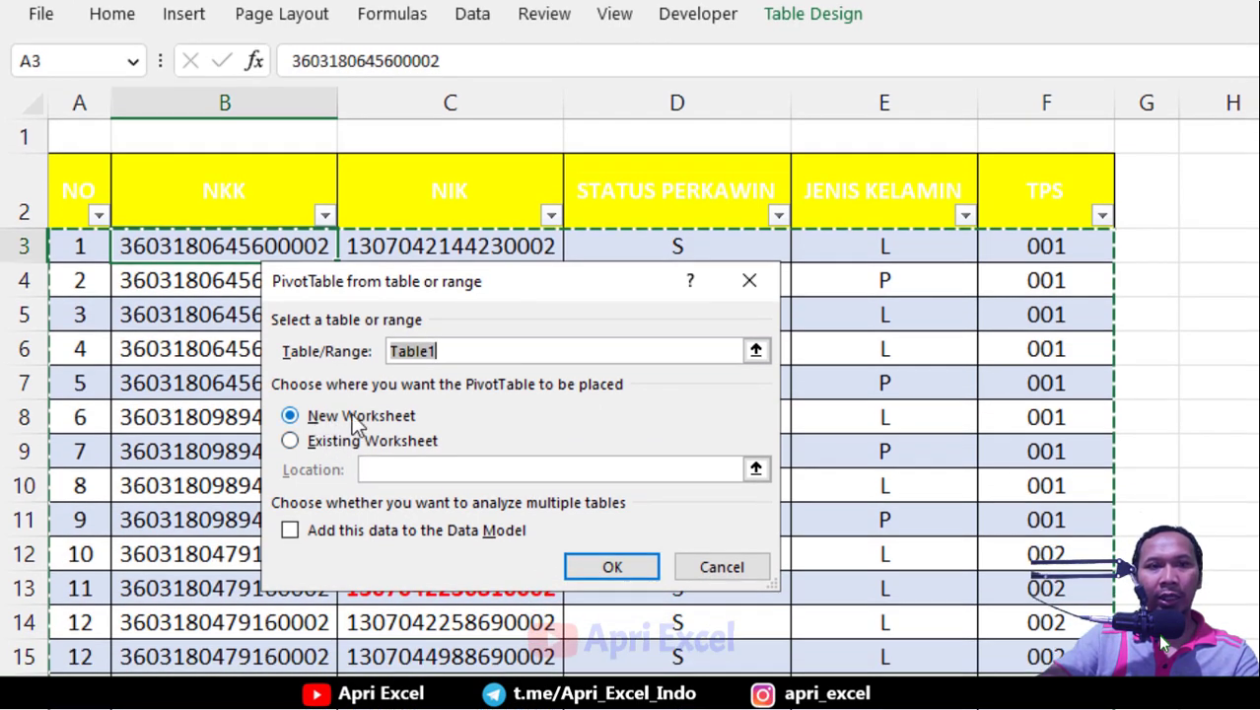
click(346, 442)
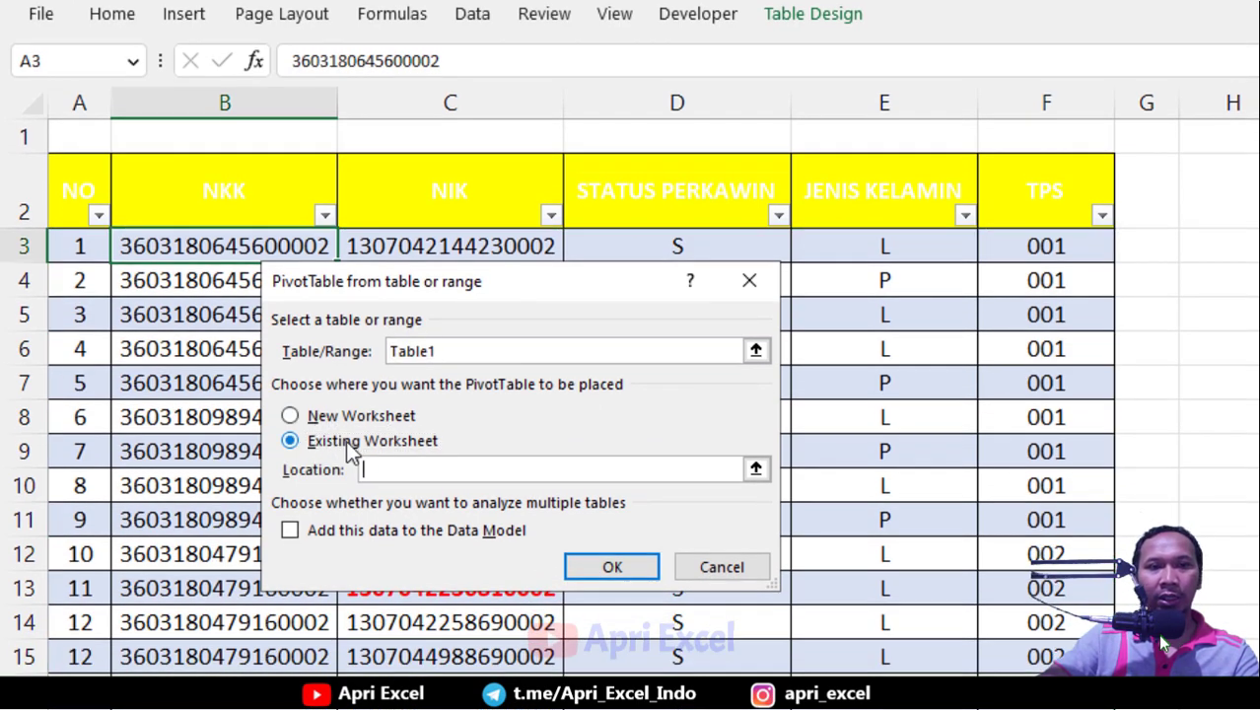
click(346, 425)
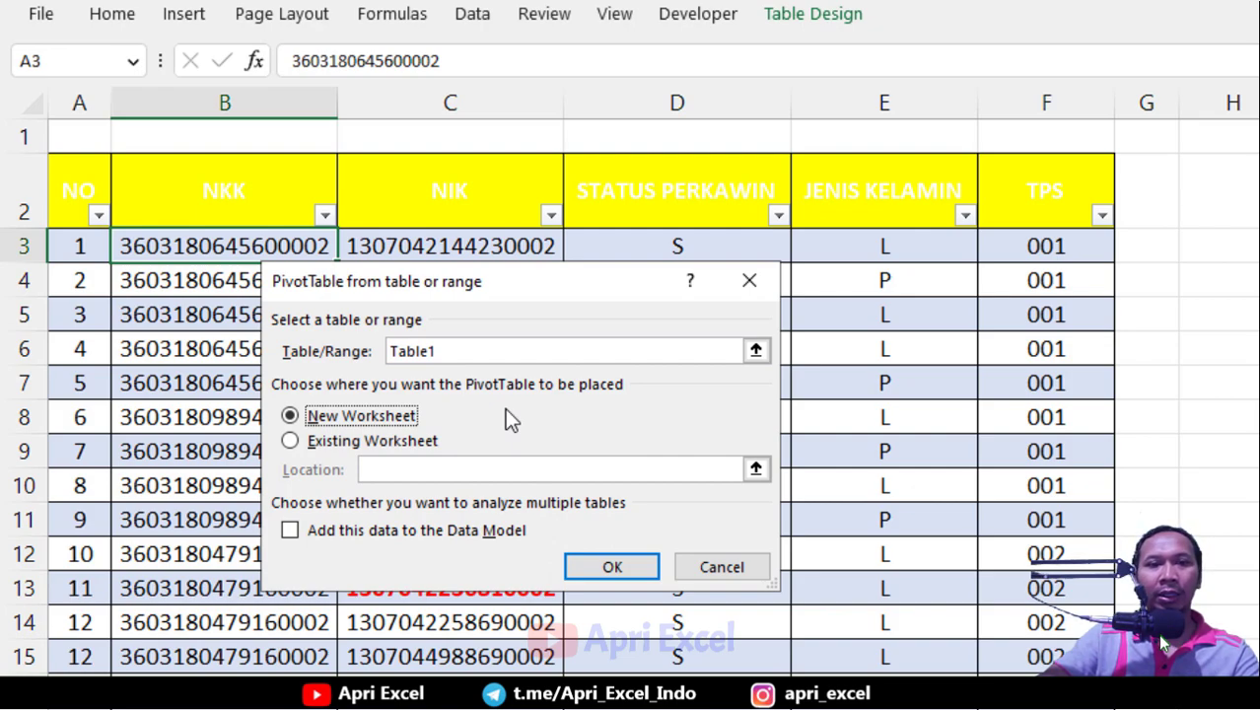
click(371, 442)
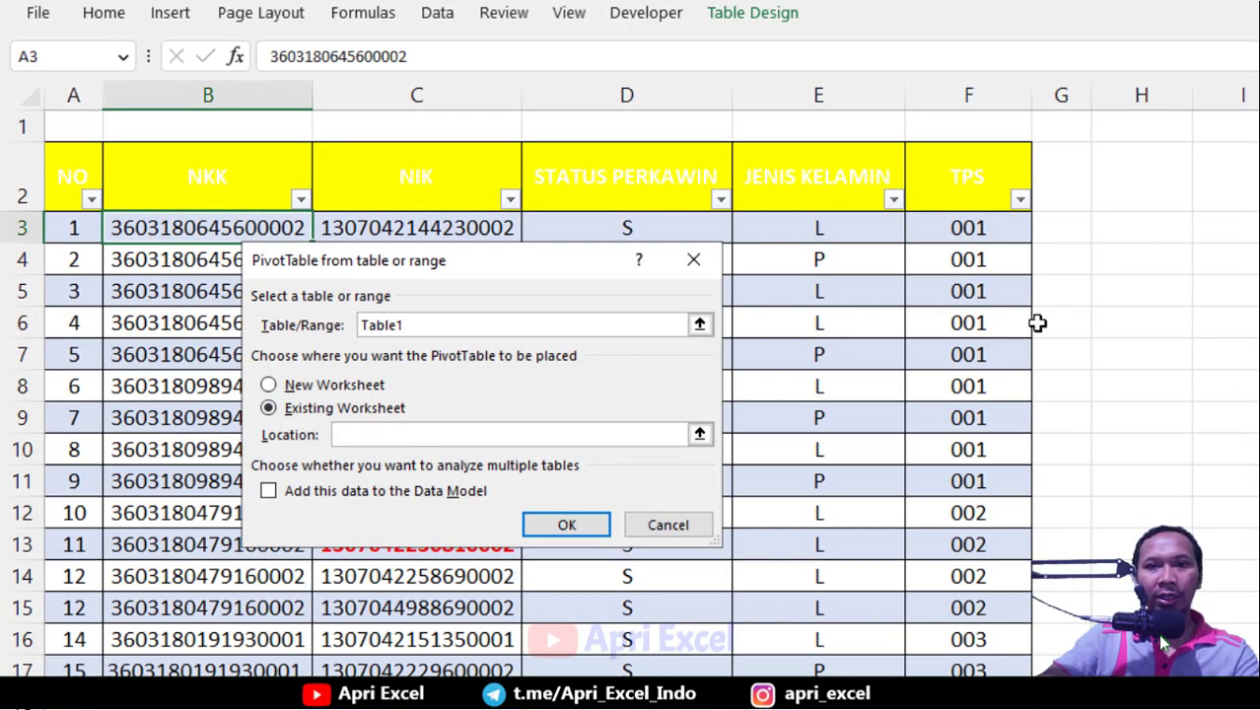
click(1143, 296)
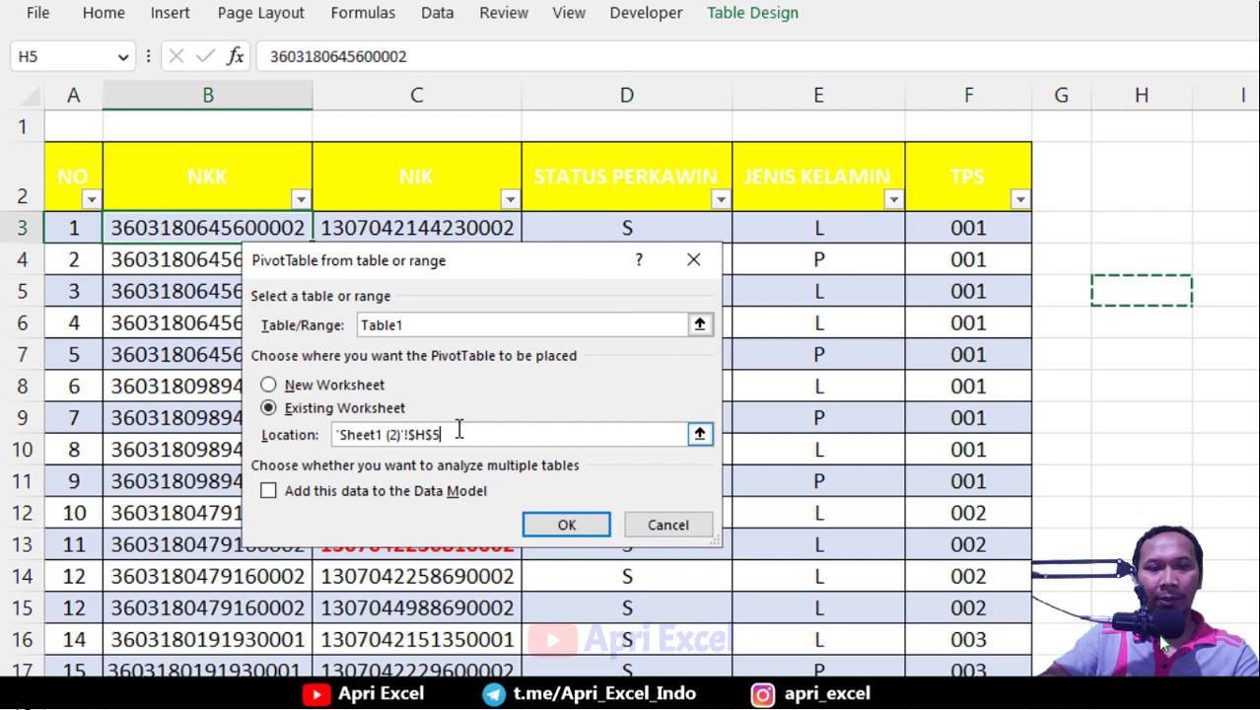
click(270, 493)
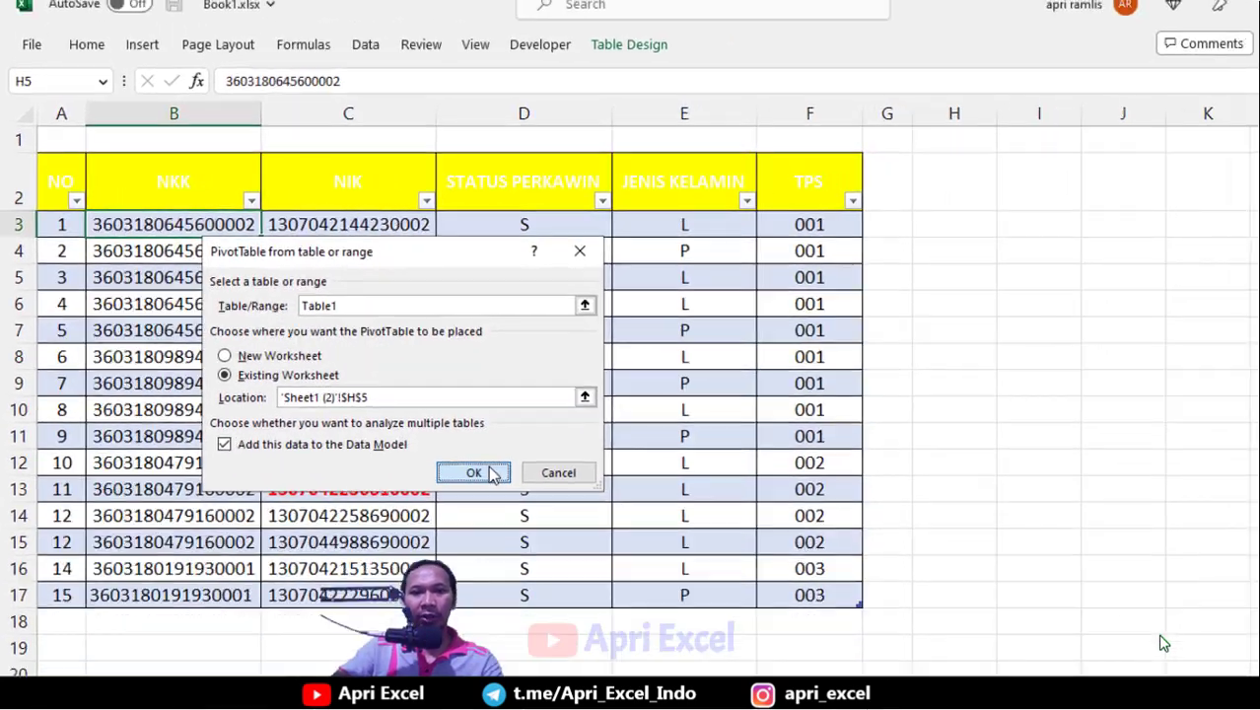
click(566, 524)
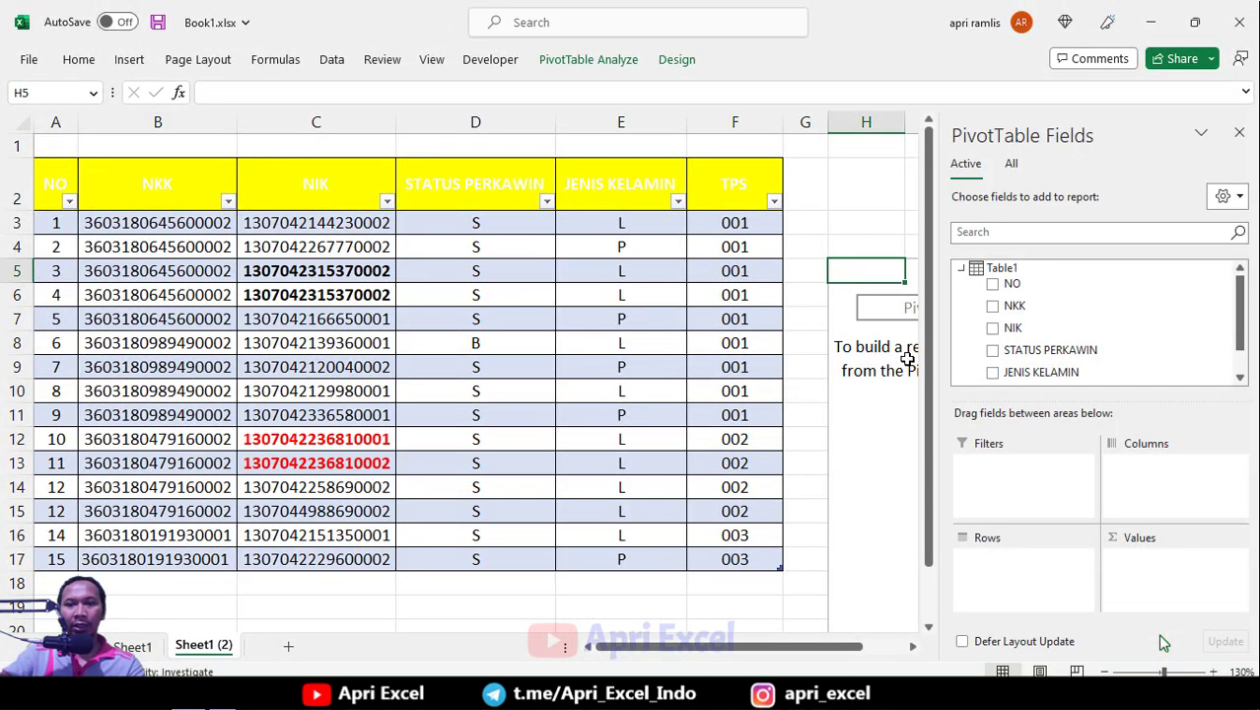
Set the font color of the table header row A2:F2 to black
drag(738, 646, 784, 646)
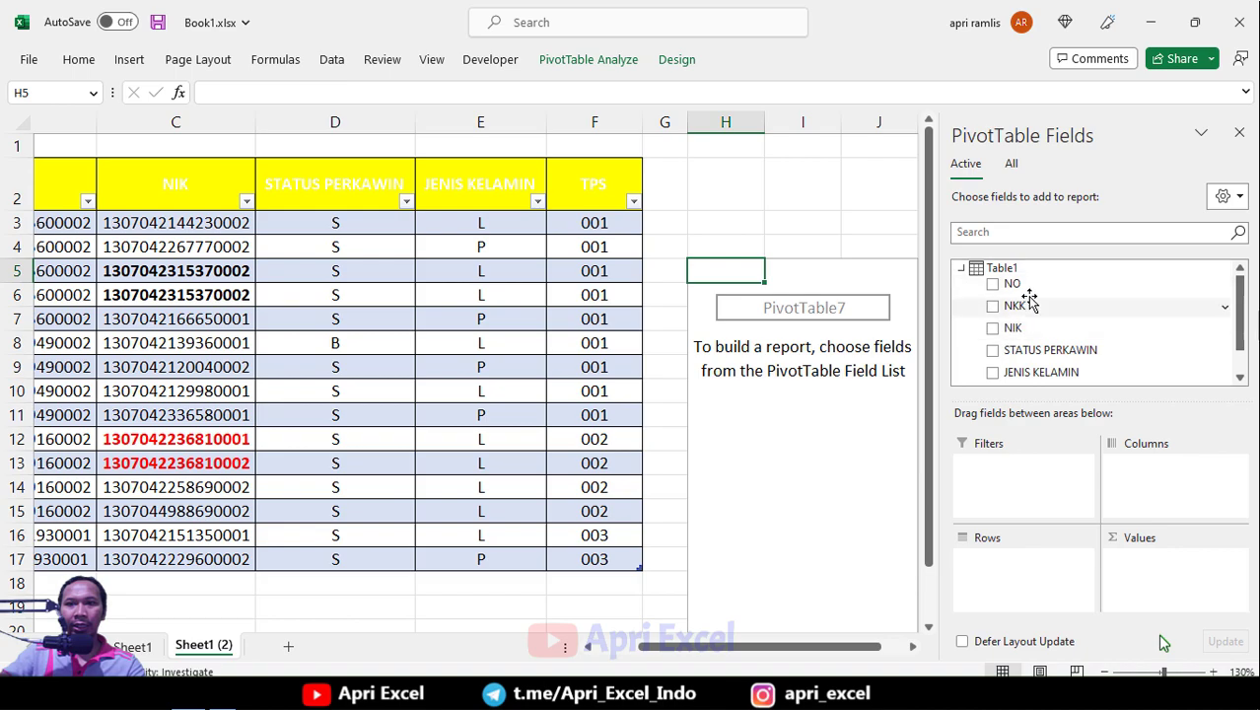
drag(595, 187, 32, 189)
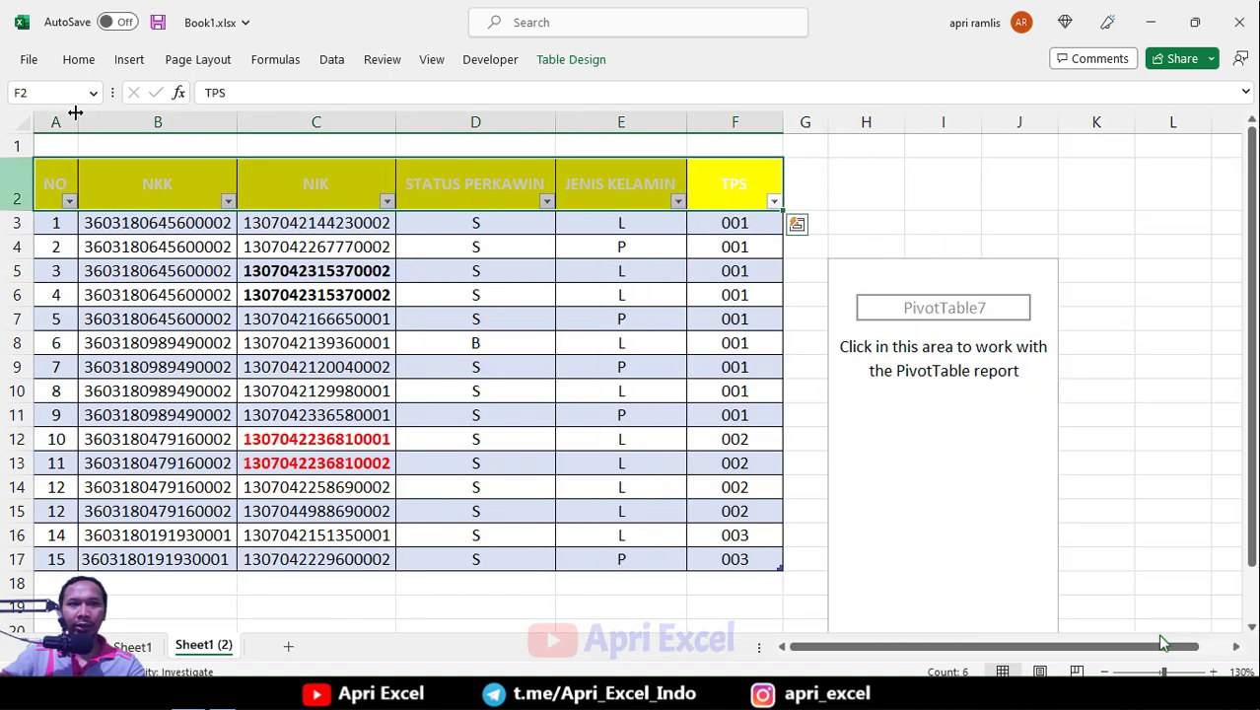
click(79, 60)
click(353, 125)
click(352, 150)
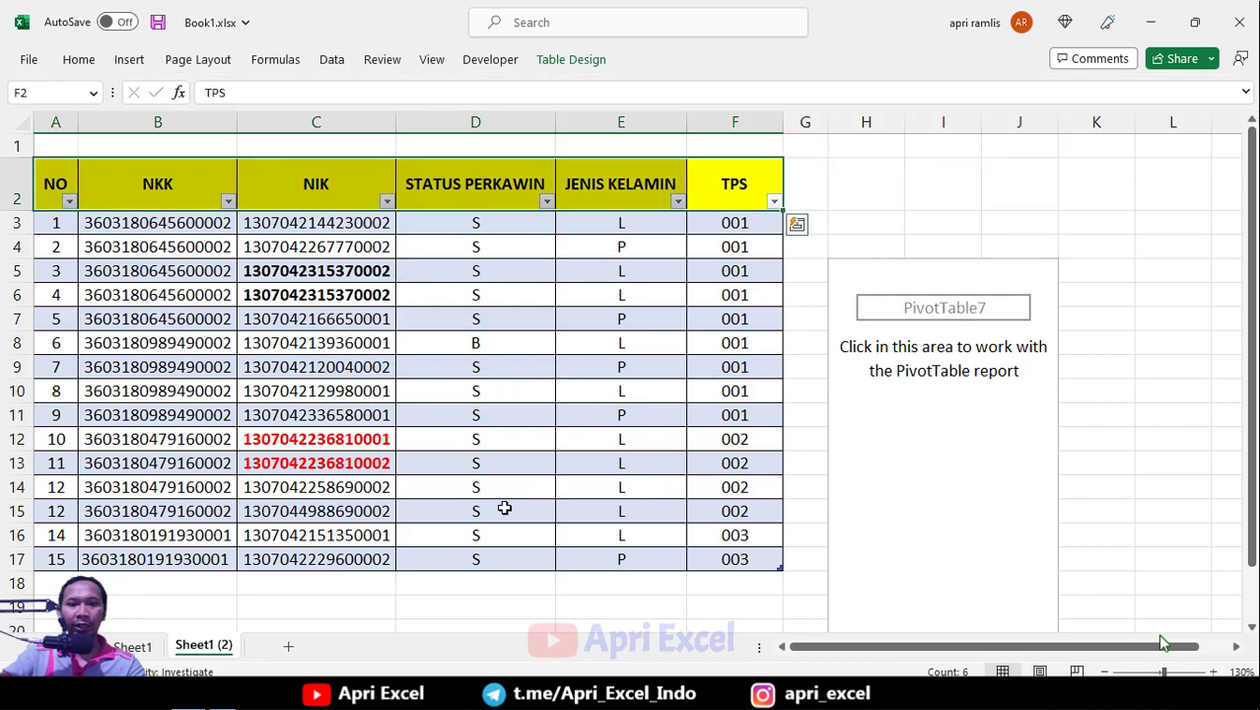
Build the PivotTable with TPS as rows and NIK as values, and compare it with the NIK entries in C3:C17
click(840, 444)
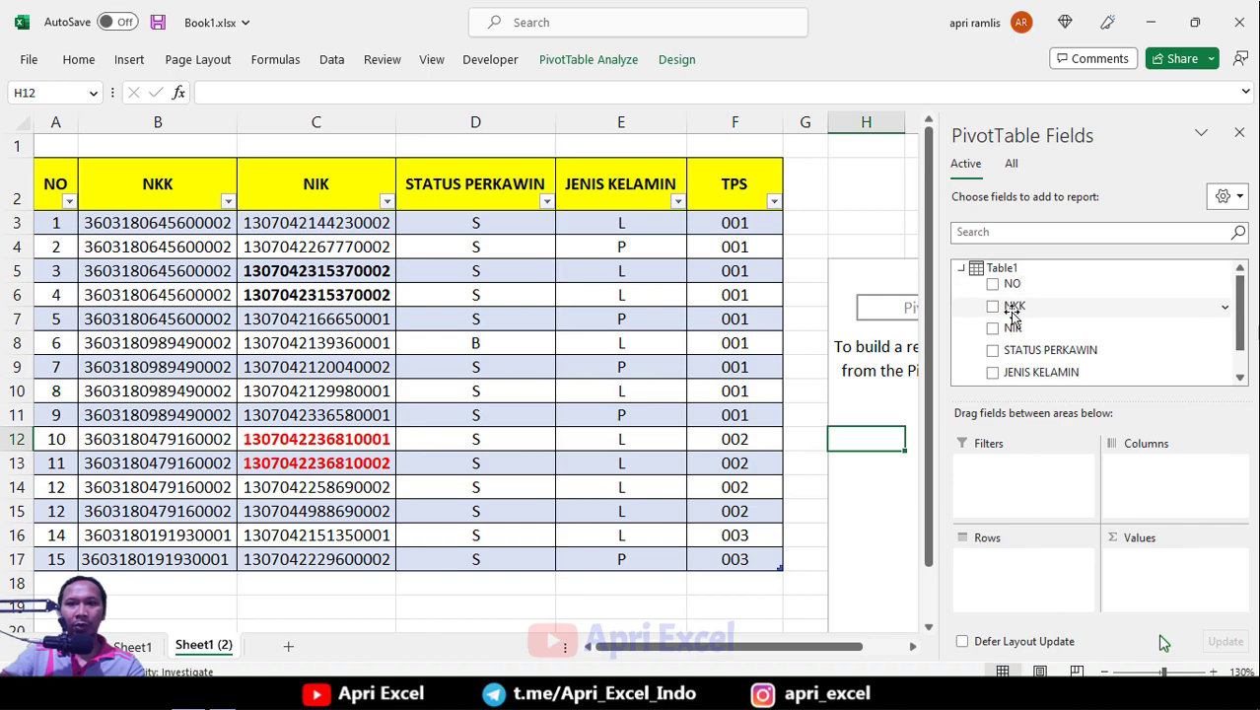
scroll(1025, 331, down, 1)
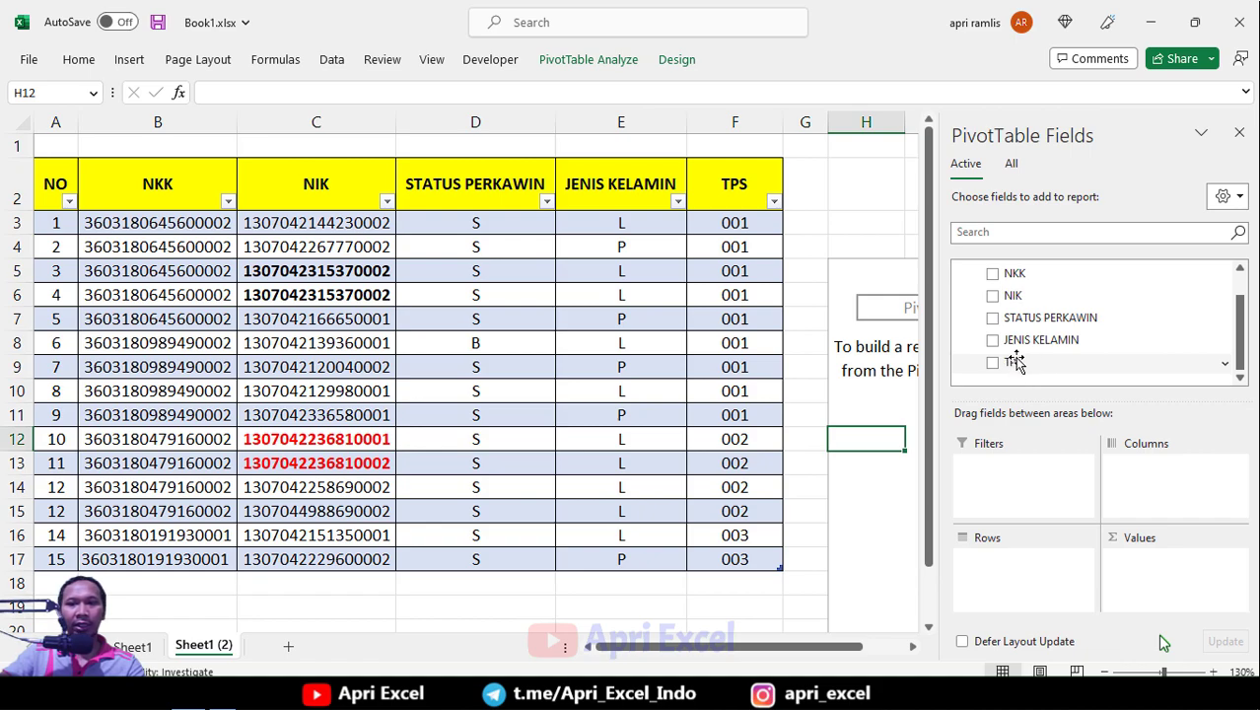
drag(1016, 363, 1016, 574)
drag(805, 647, 851, 666)
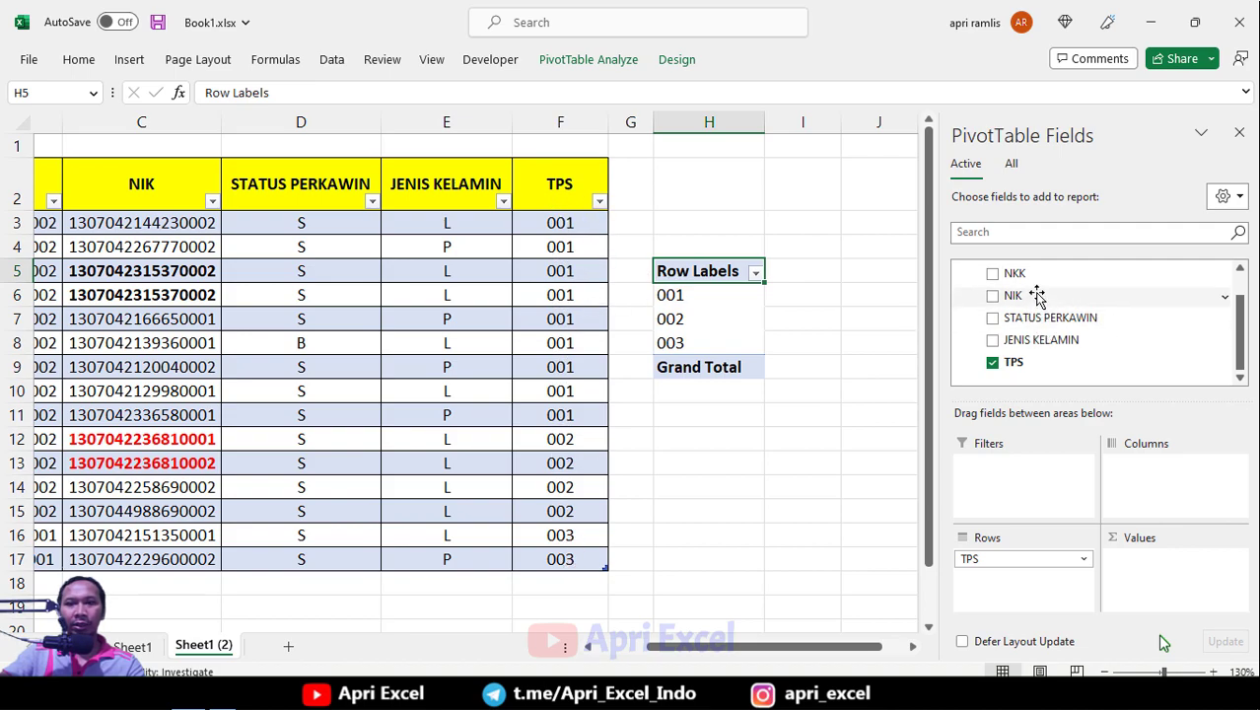
drag(1021, 298, 1162, 576)
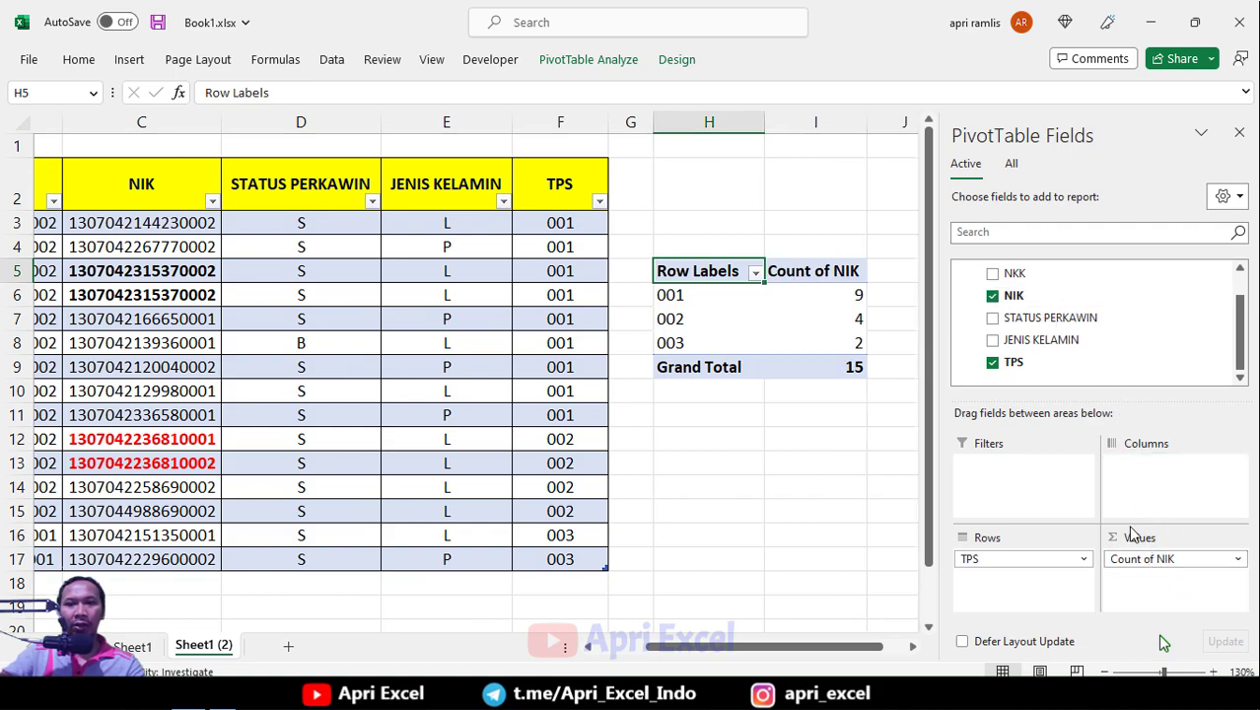
drag(117, 219, 181, 561)
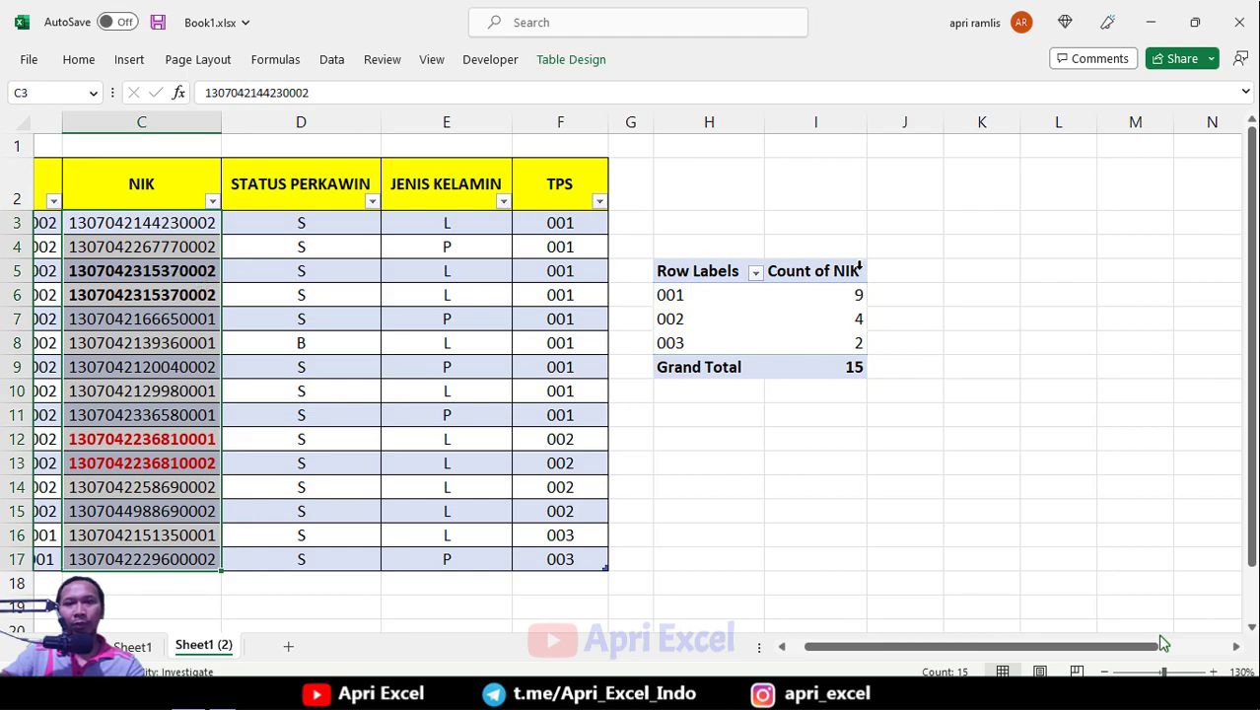
Summarize the NIK value field of the PivotTable by Distinct Count
click(827, 336)
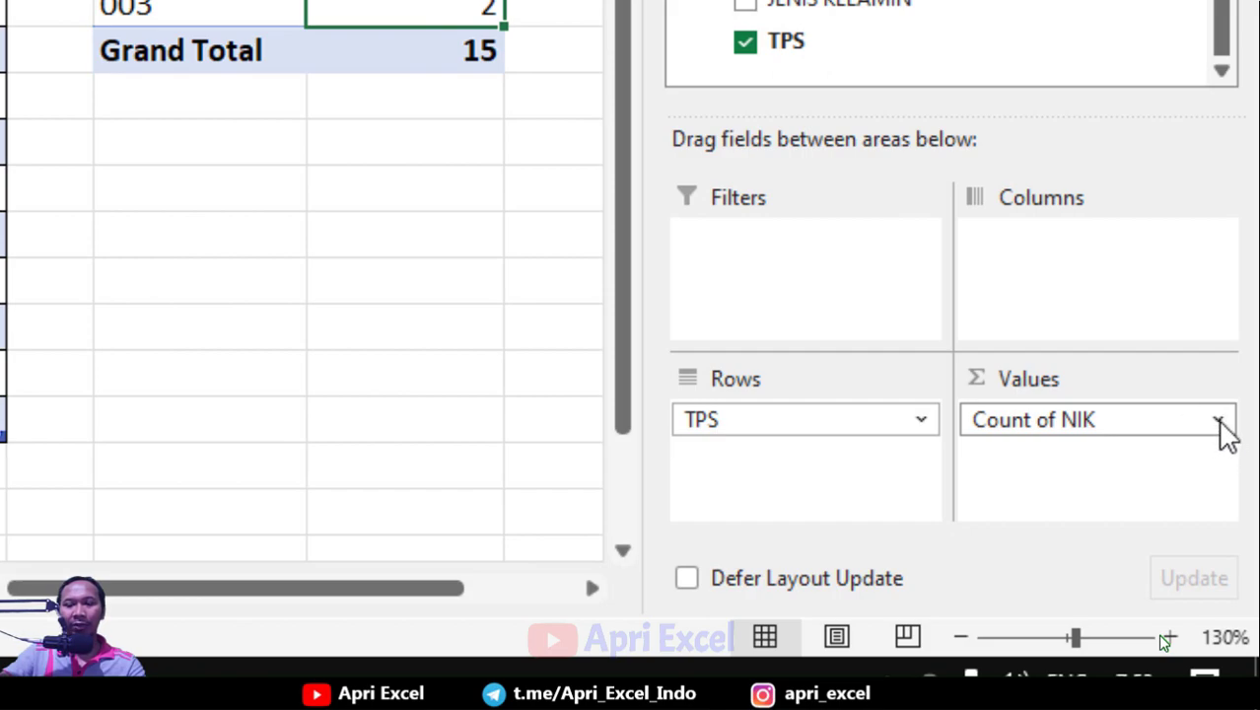
click(1220, 422)
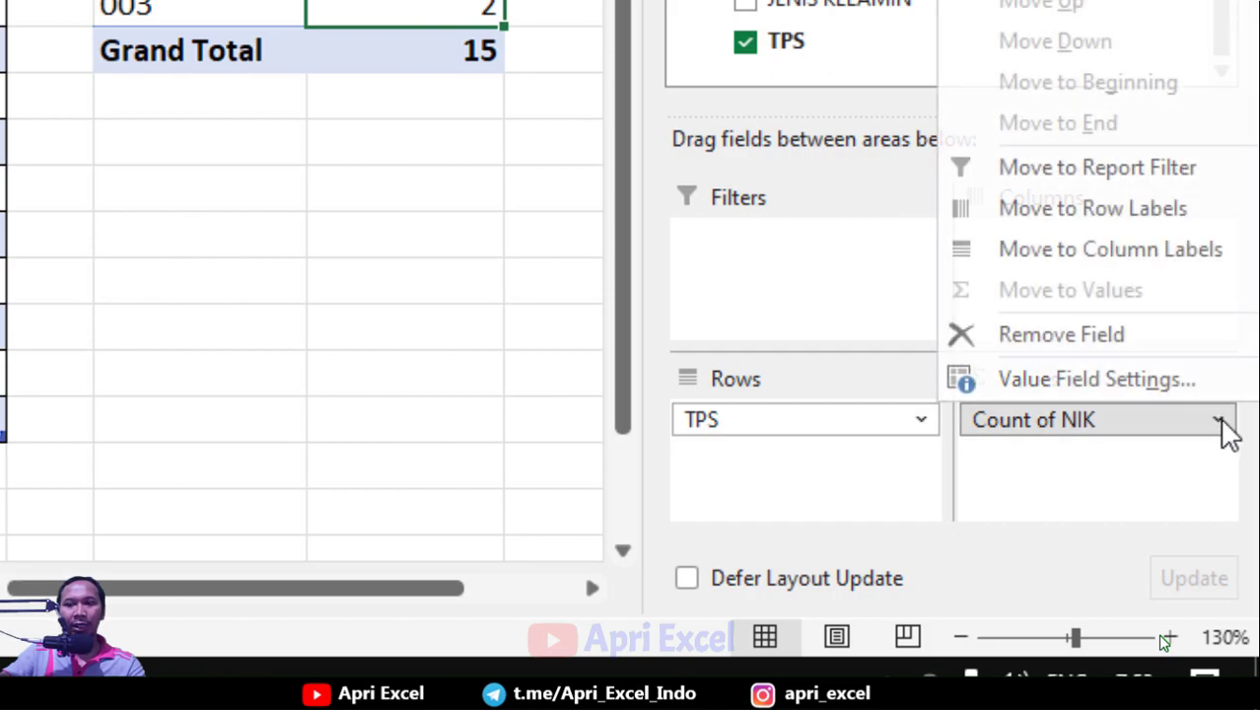
click(1097, 380)
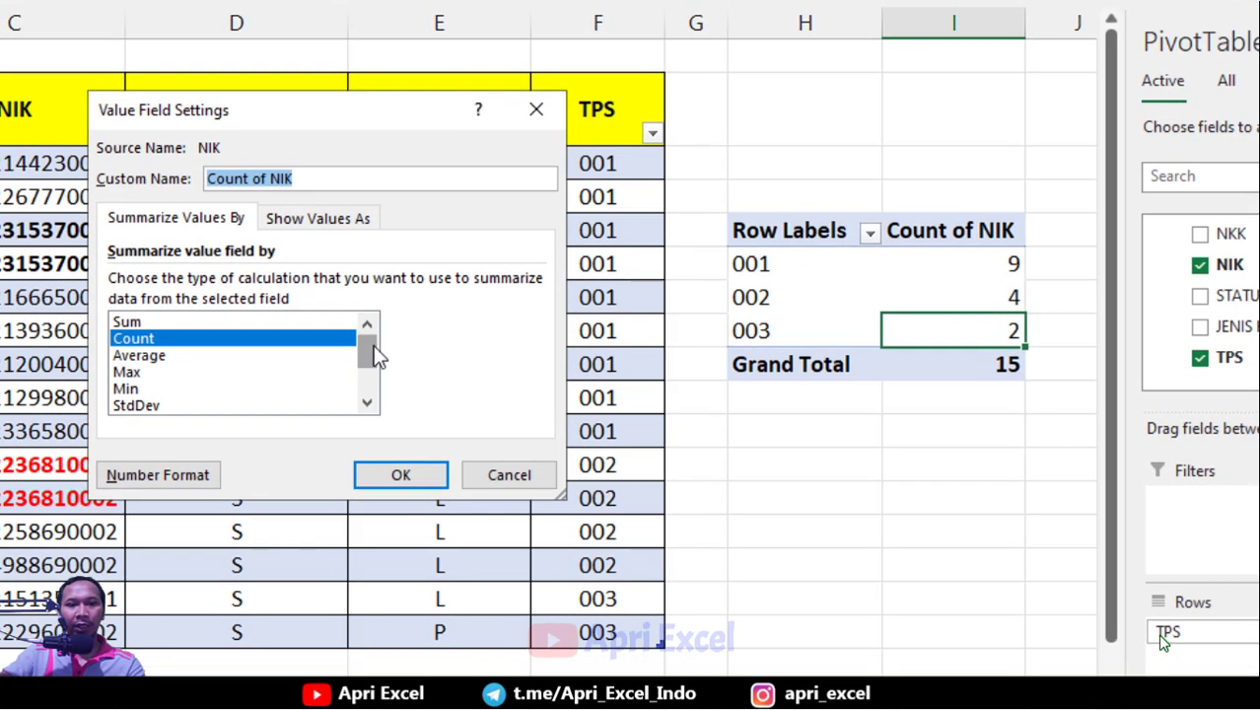
drag(377, 357, 368, 400)
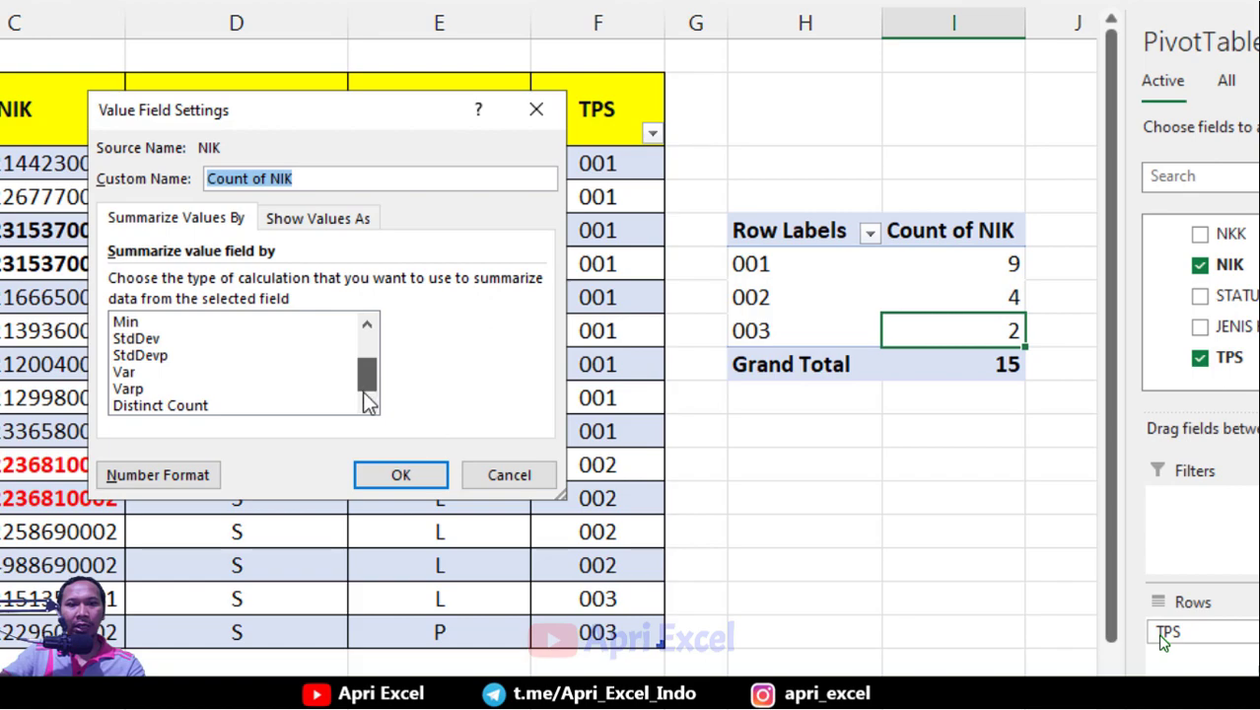
click(161, 406)
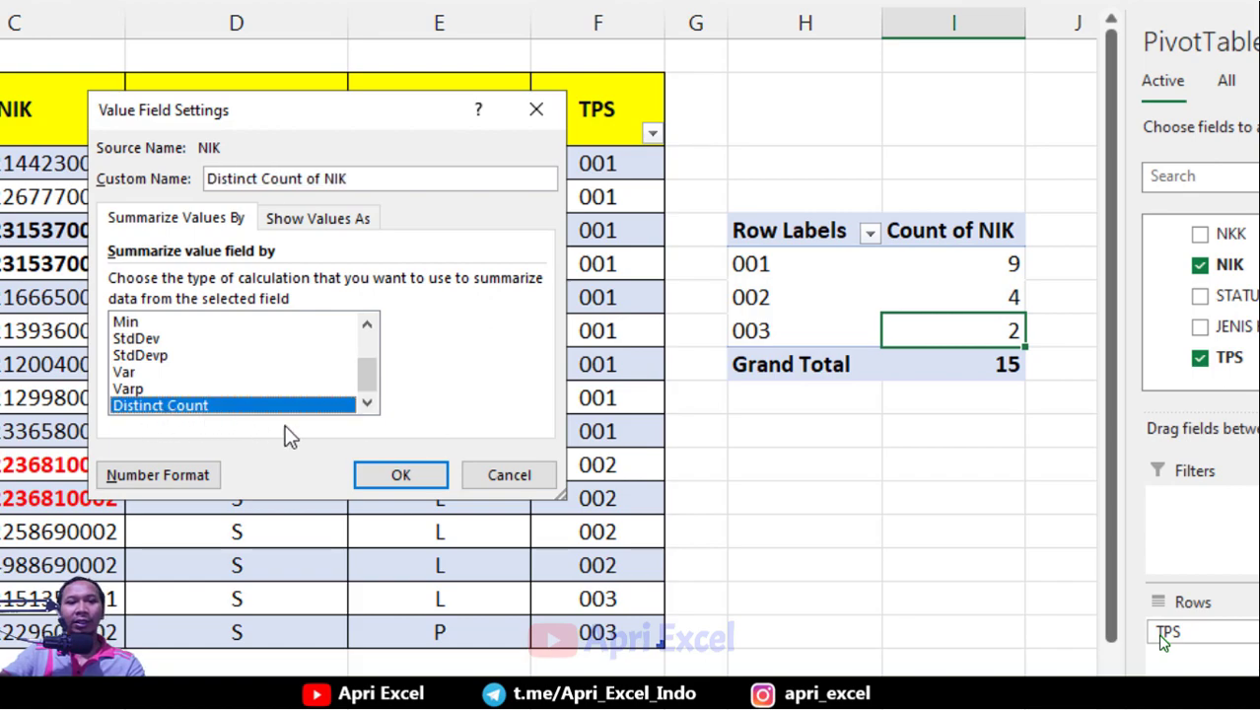
click(419, 474)
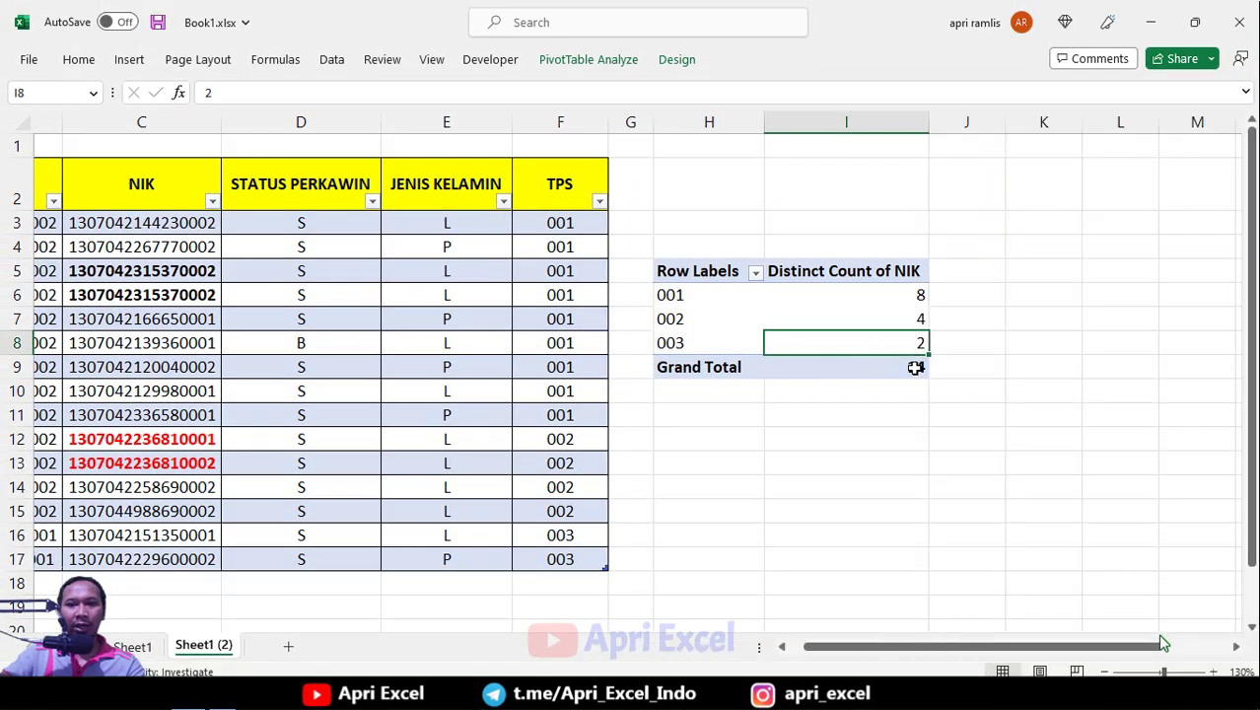
Check the distinct NIK counts against the NIK entries in C3:C17 and the TPS 002 rows in C12:F15
click(916, 367)
drag(868, 647, 813, 647)
drag(336, 225, 315, 271)
drag(307, 315, 307, 560)
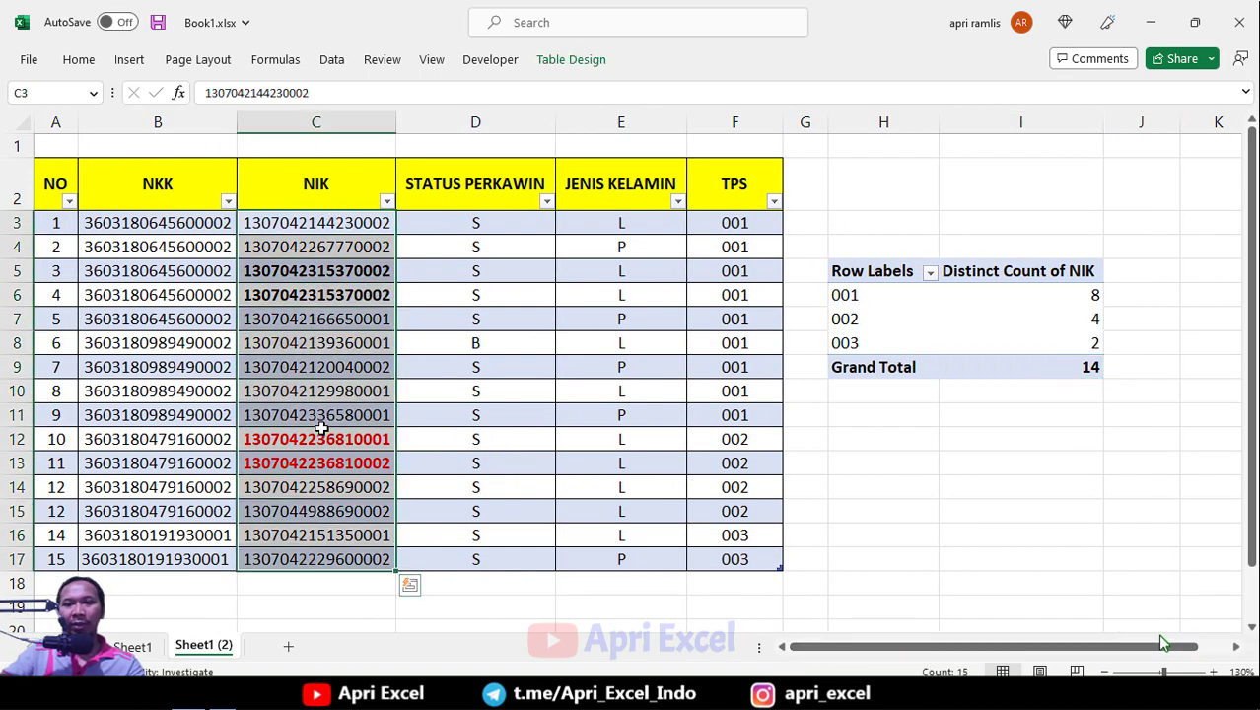
click(737, 437)
drag(737, 438, 310, 514)
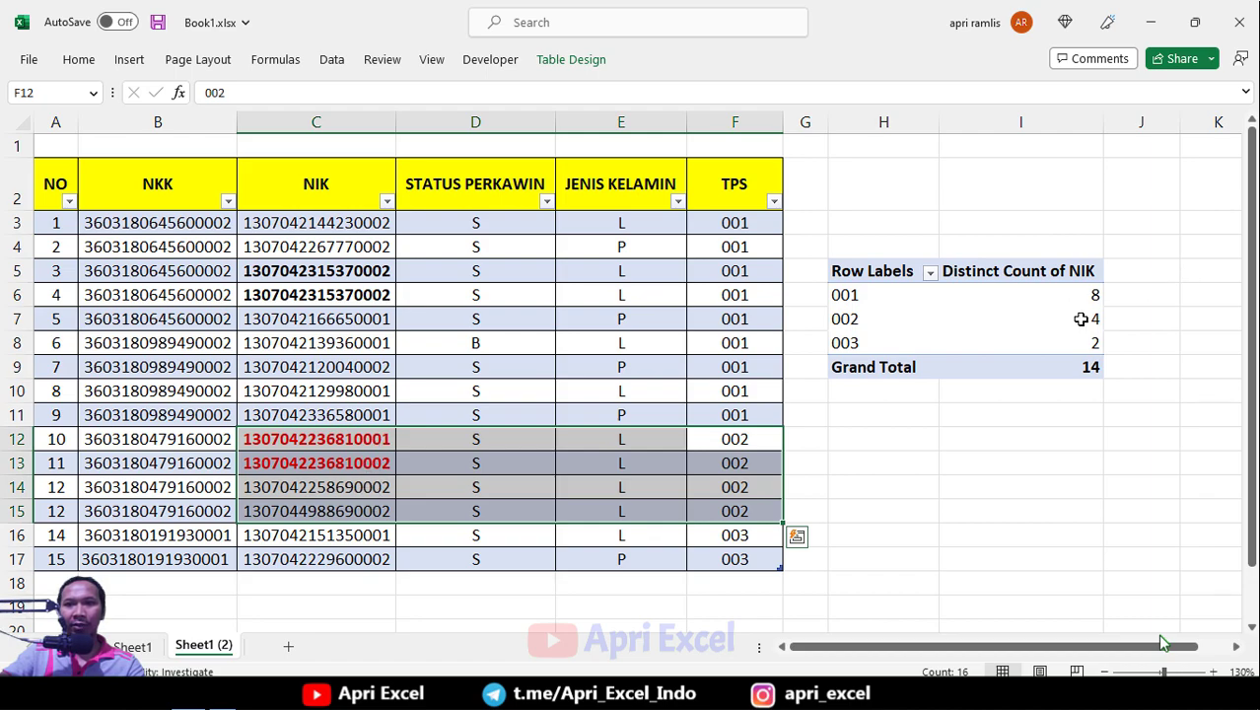
Check the TPS 001 rows in B3:F11 against the TPS labels and the distinct NIK count for 001 in the PivotTable
click(773, 218)
drag(769, 221, 117, 422)
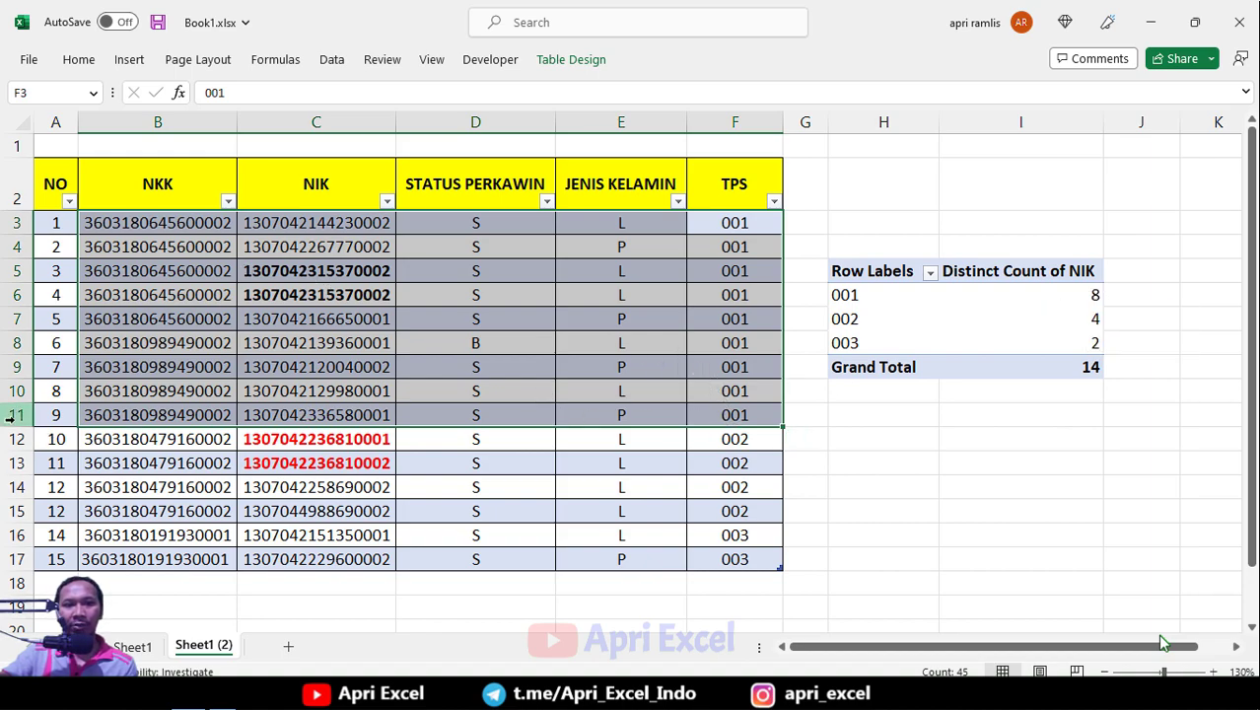
click(959, 299)
scroll(867, 656, right, 1)
drag(787, 294, 794, 332)
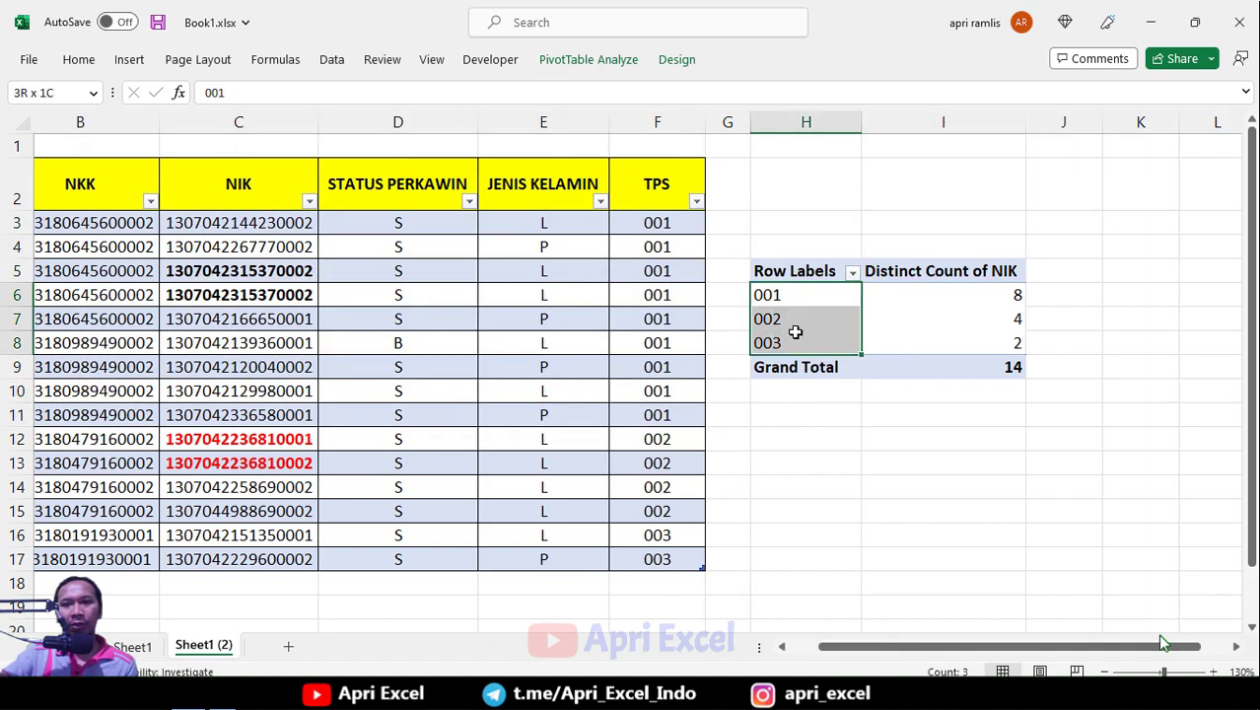
click(953, 297)
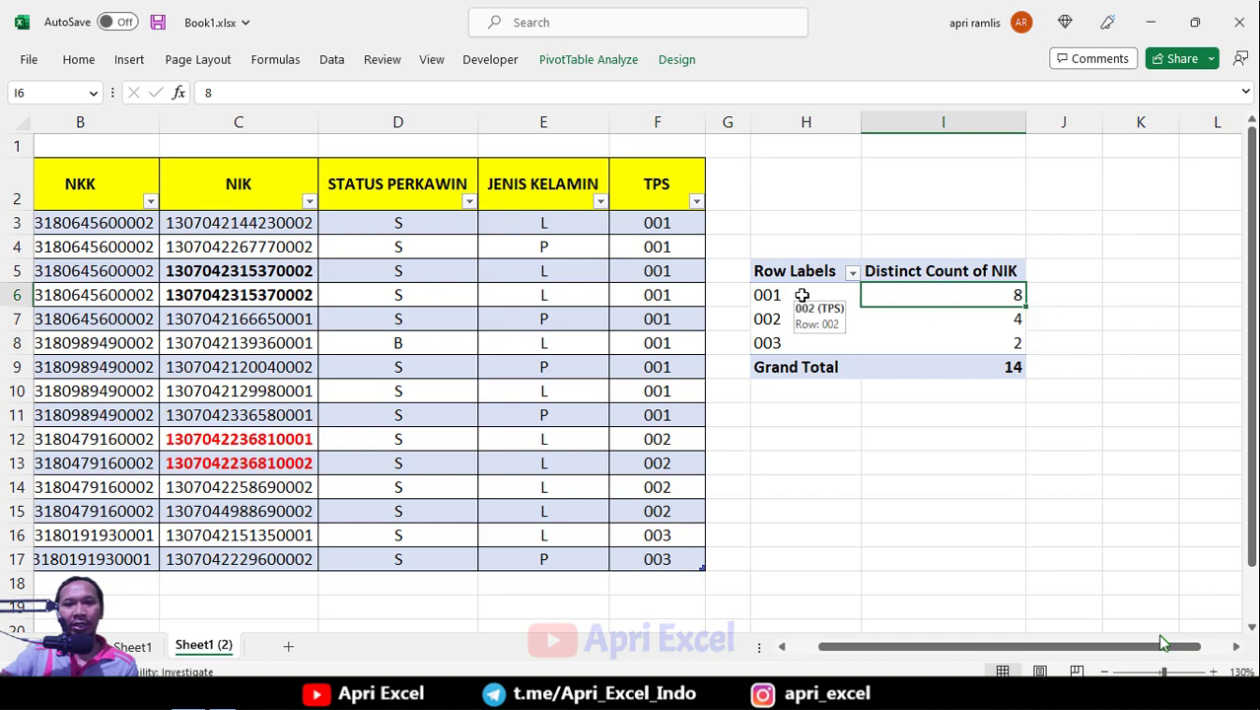
Insert a second PivotTable from Table1 at H12 of the existing worksheet Sheet1 (2), adding the data to the Data Model
drag(844, 649, 816, 651)
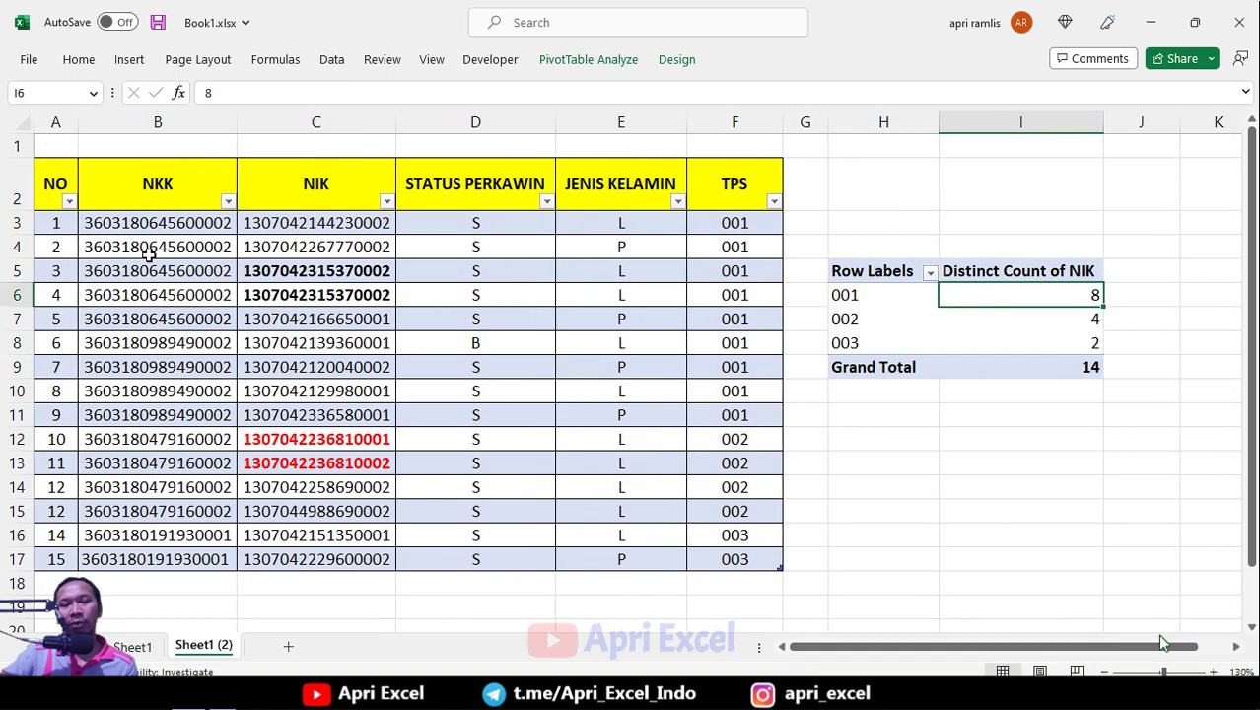
click(210, 246)
click(129, 60)
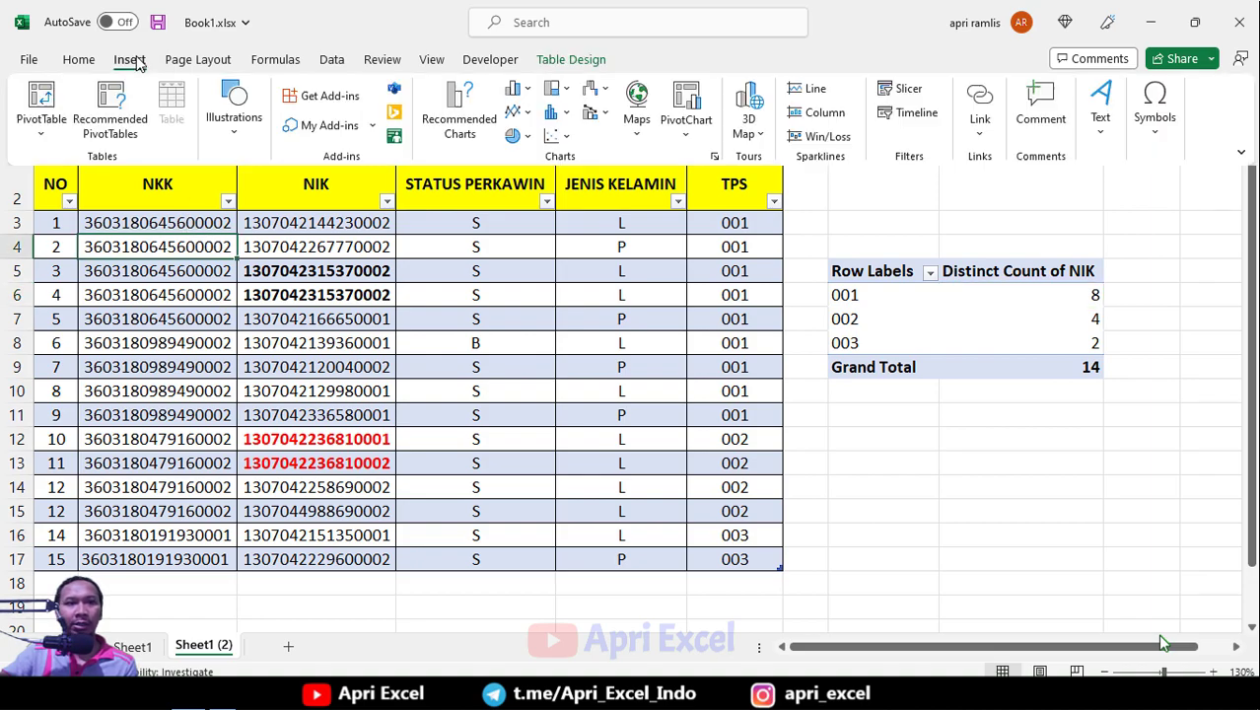
click(40, 106)
click(251, 360)
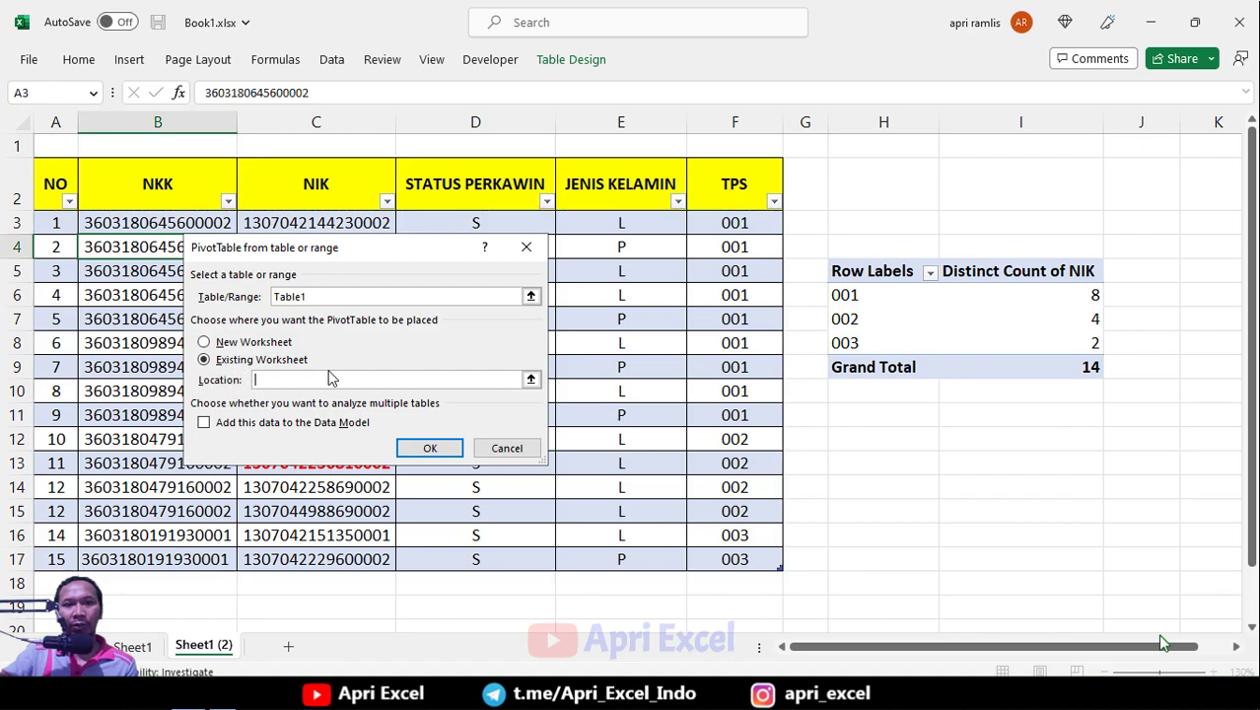
click(849, 438)
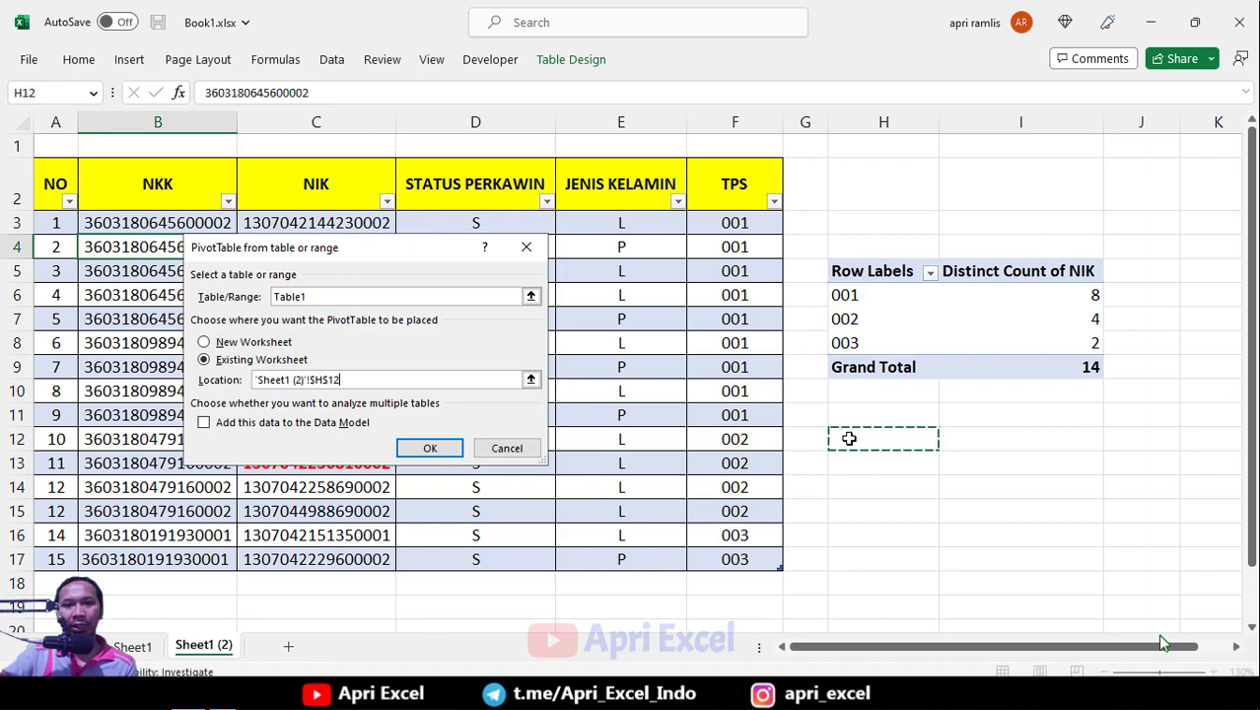
click(204, 422)
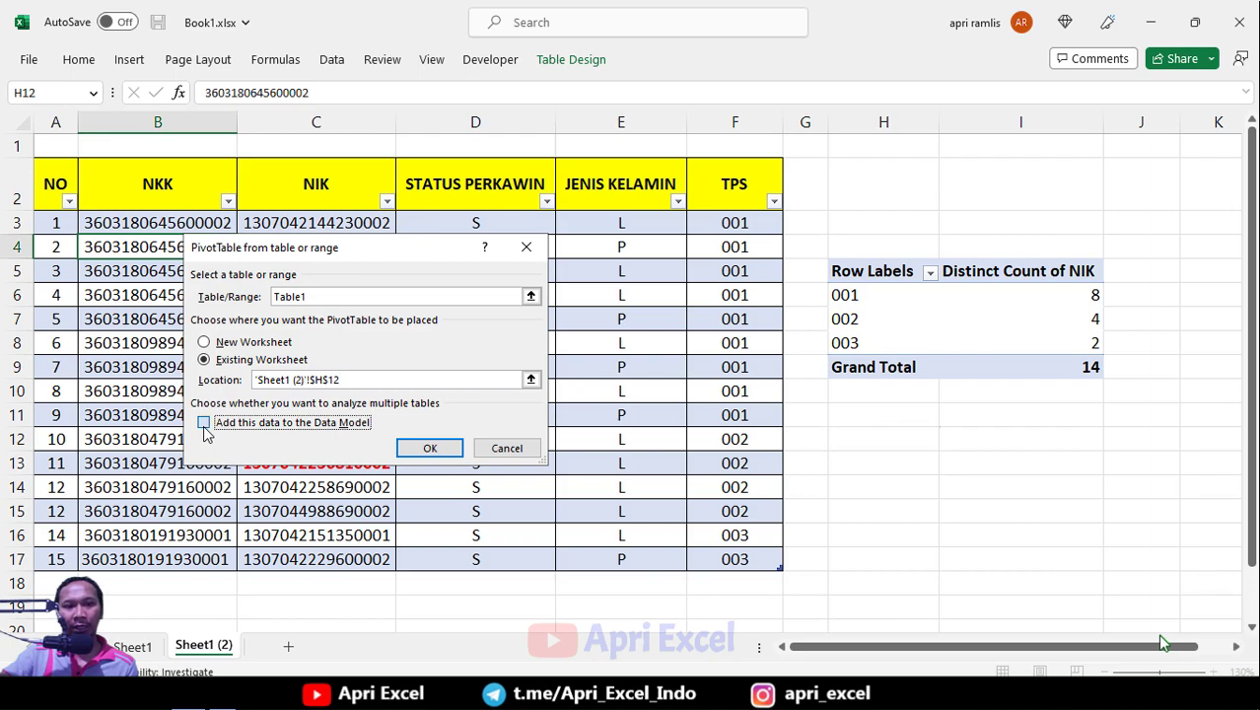
click(430, 448)
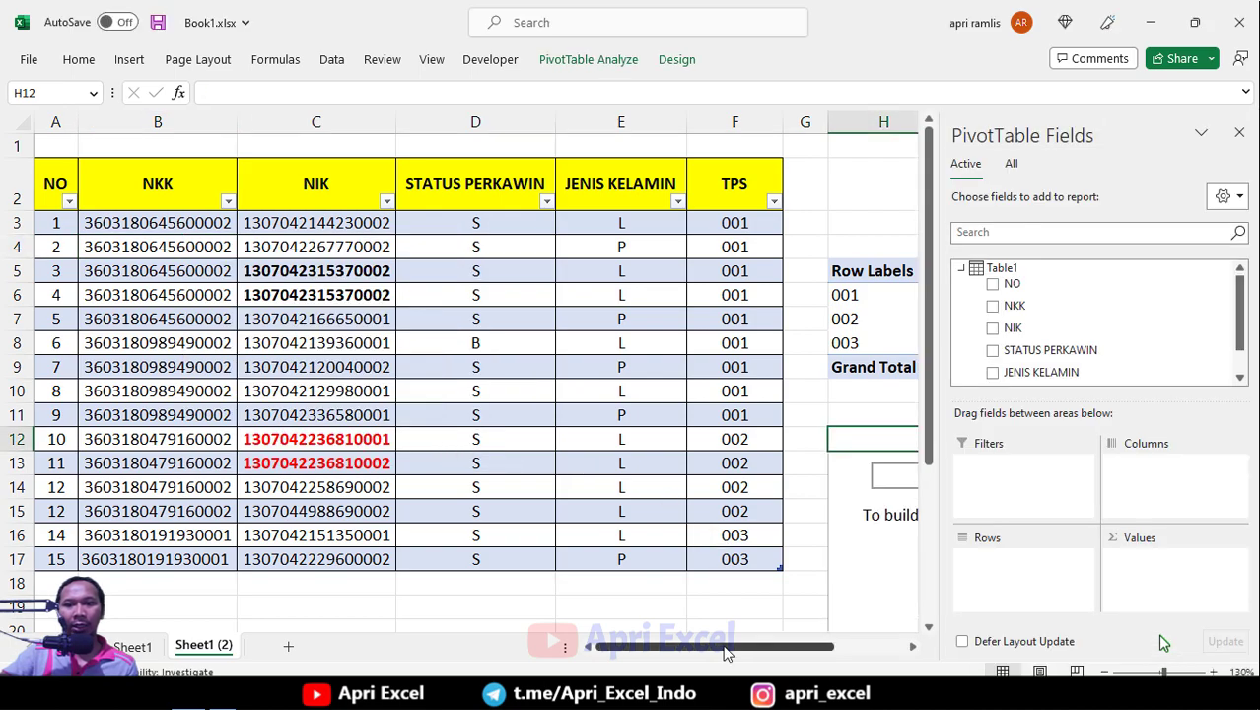
Build the new PivotTable with TPS as rows and NKK as values
drag(727, 651, 789, 650)
scroll(1060, 310, down, 1)
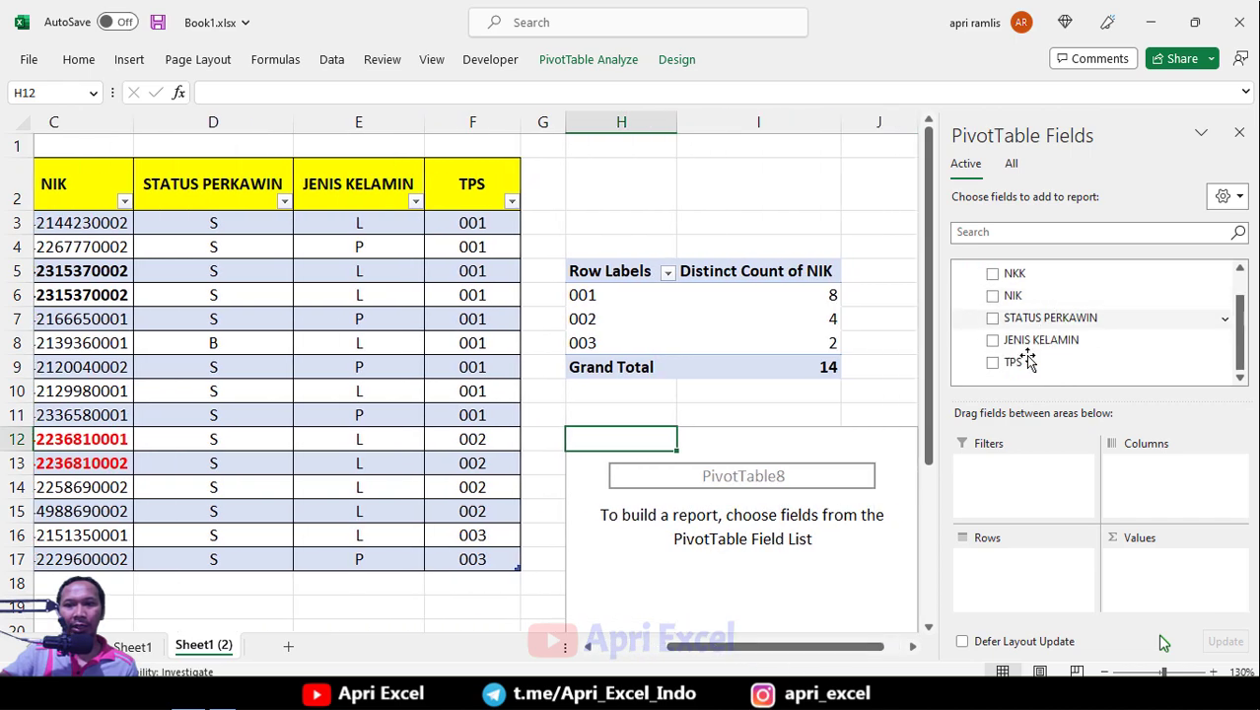
drag(1018, 363, 989, 567)
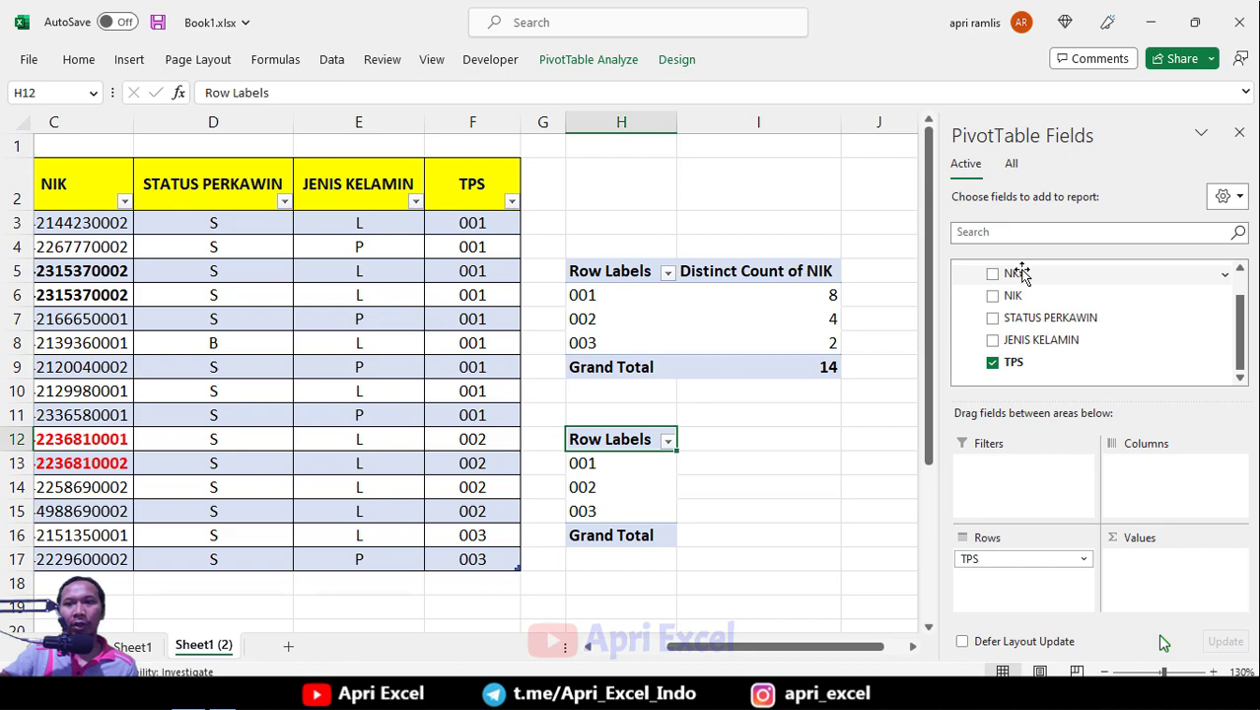
drag(1018, 275, 1161, 578)
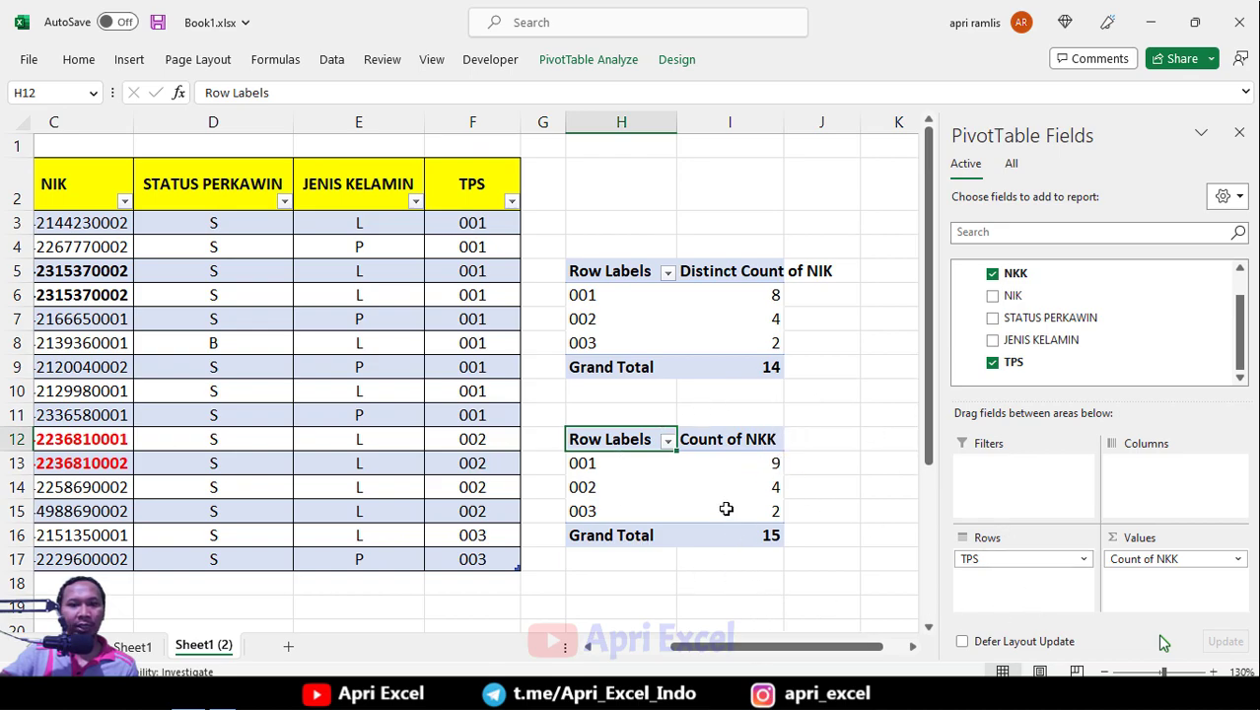
Summarize the NKK value field of the second PivotTable by Distinct Count
click(1235, 559)
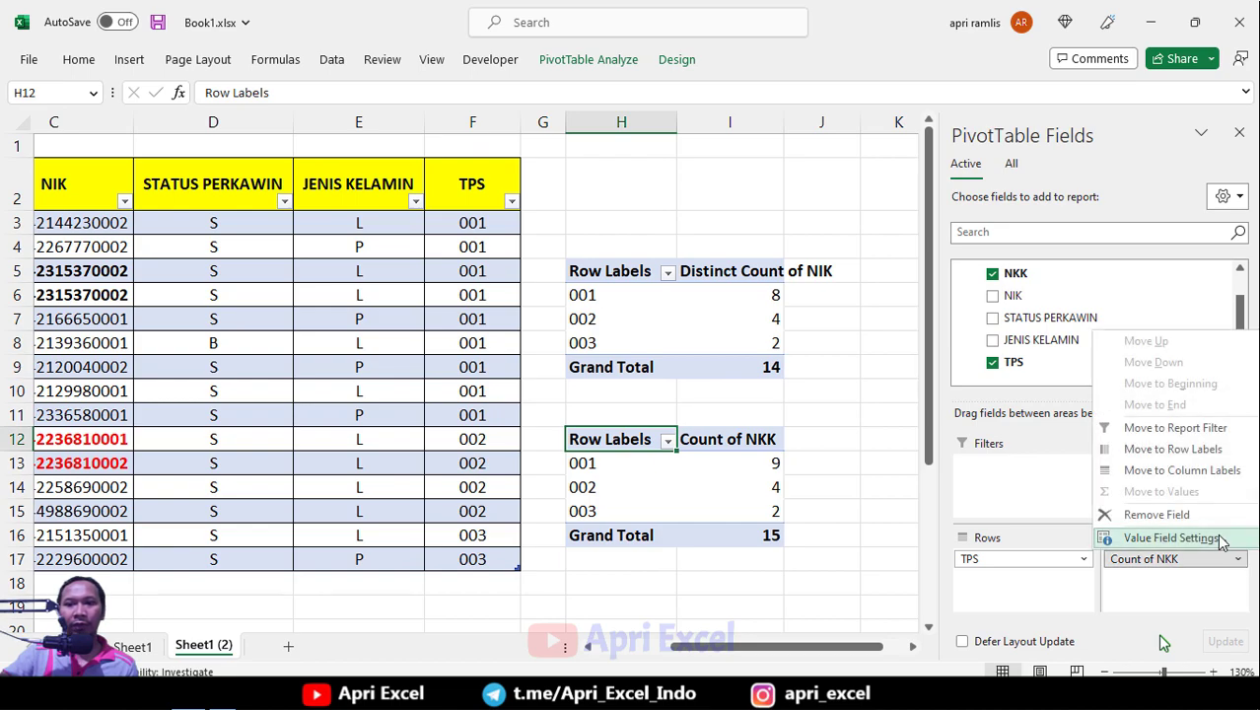
click(1171, 537)
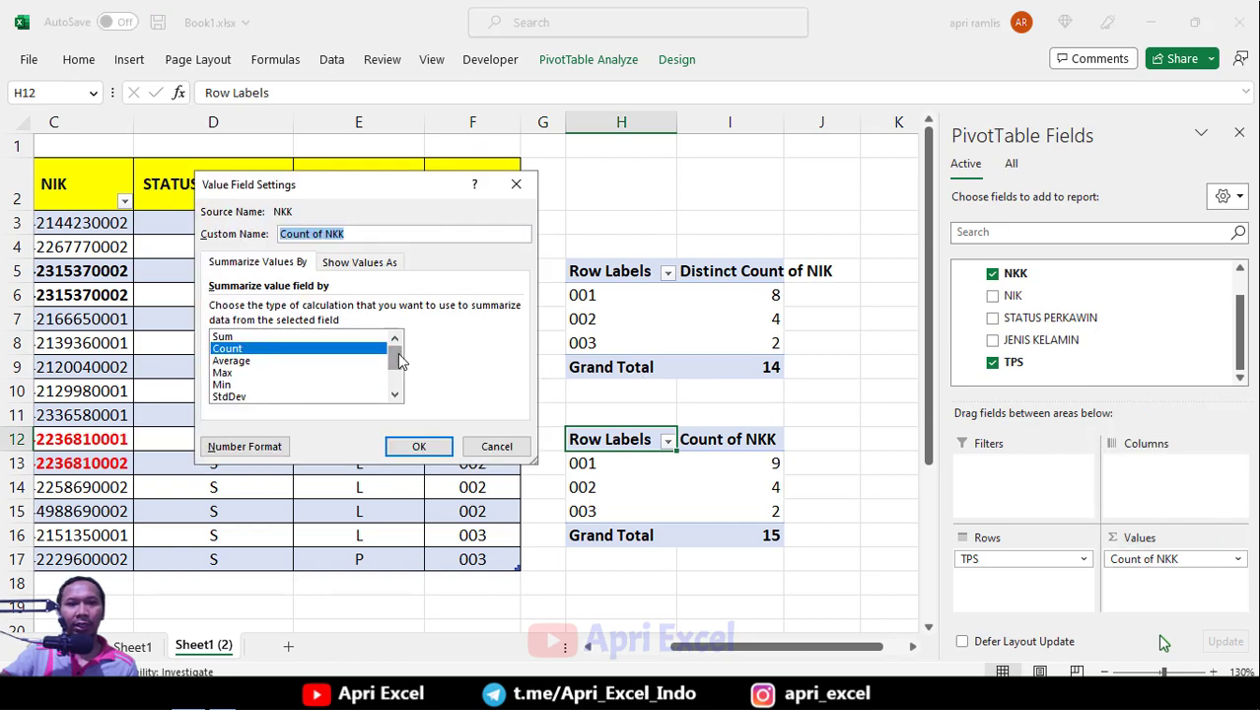
drag(394, 353, 394, 375)
click(277, 397)
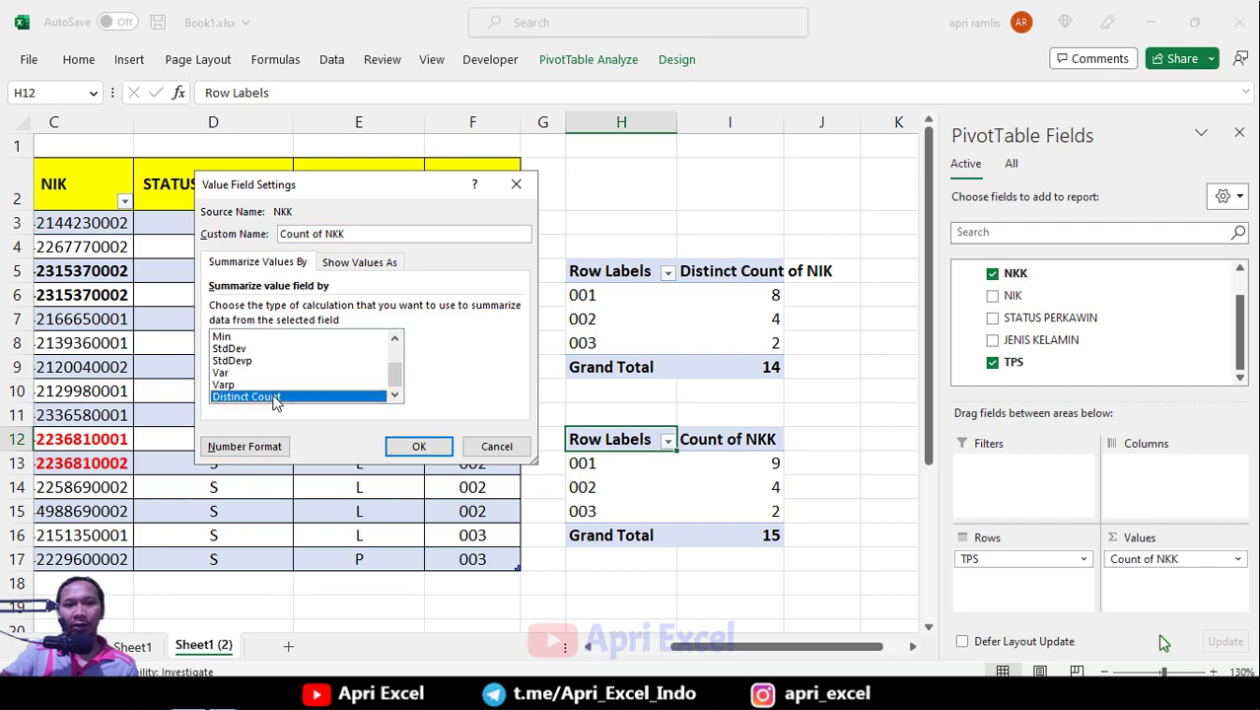
click(419, 445)
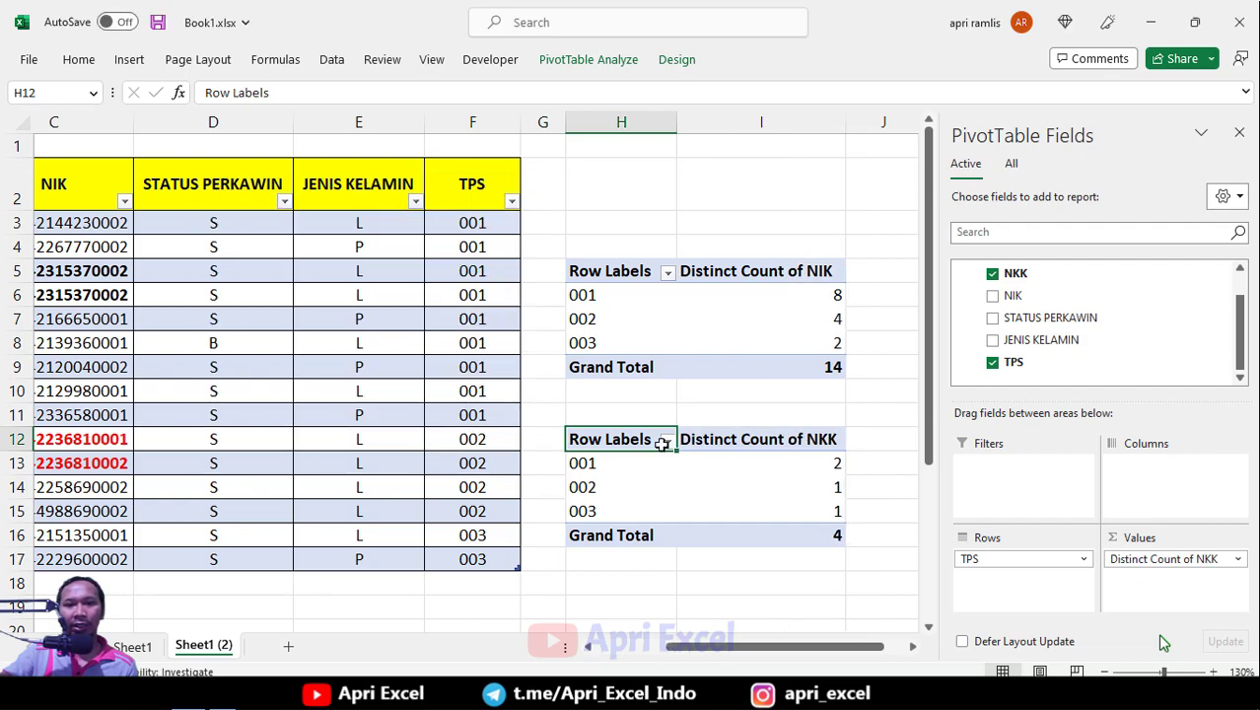
Review the distinct NKK counts per TPS and the grand total in the second PivotTable
click(866, 395)
scroll(835, 414, down, 2)
click(794, 363)
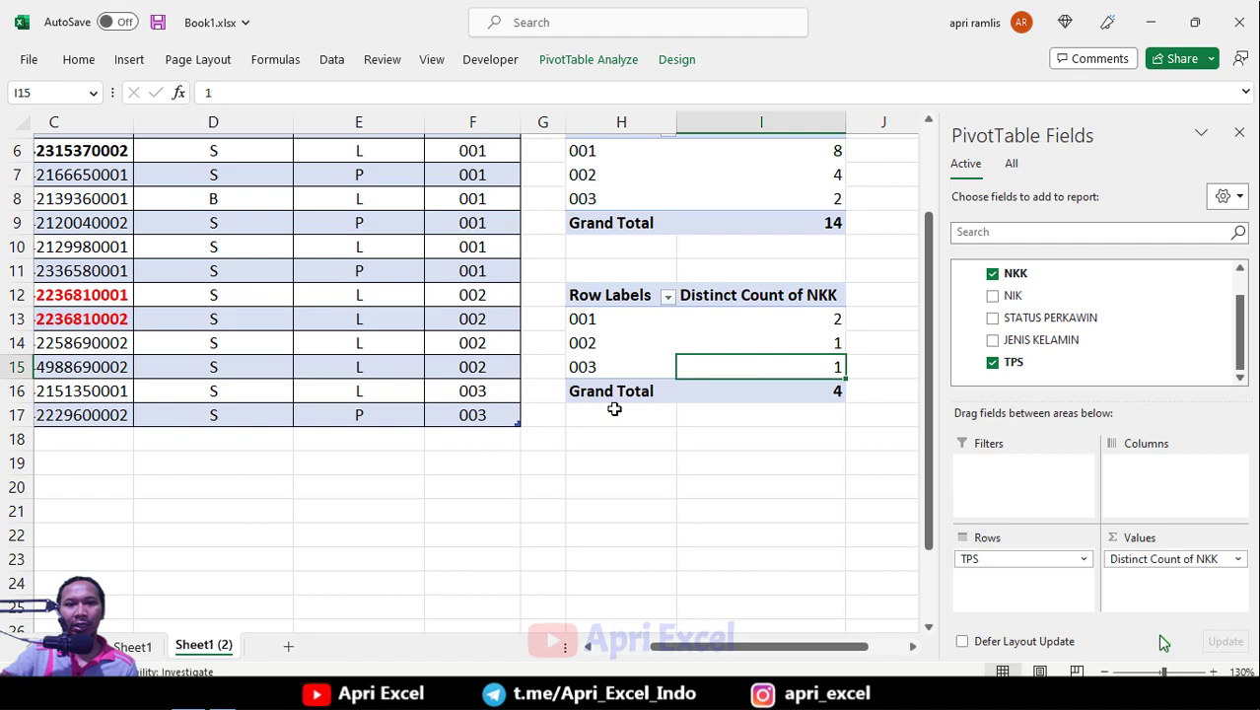
scroll(615, 408, up, 2)
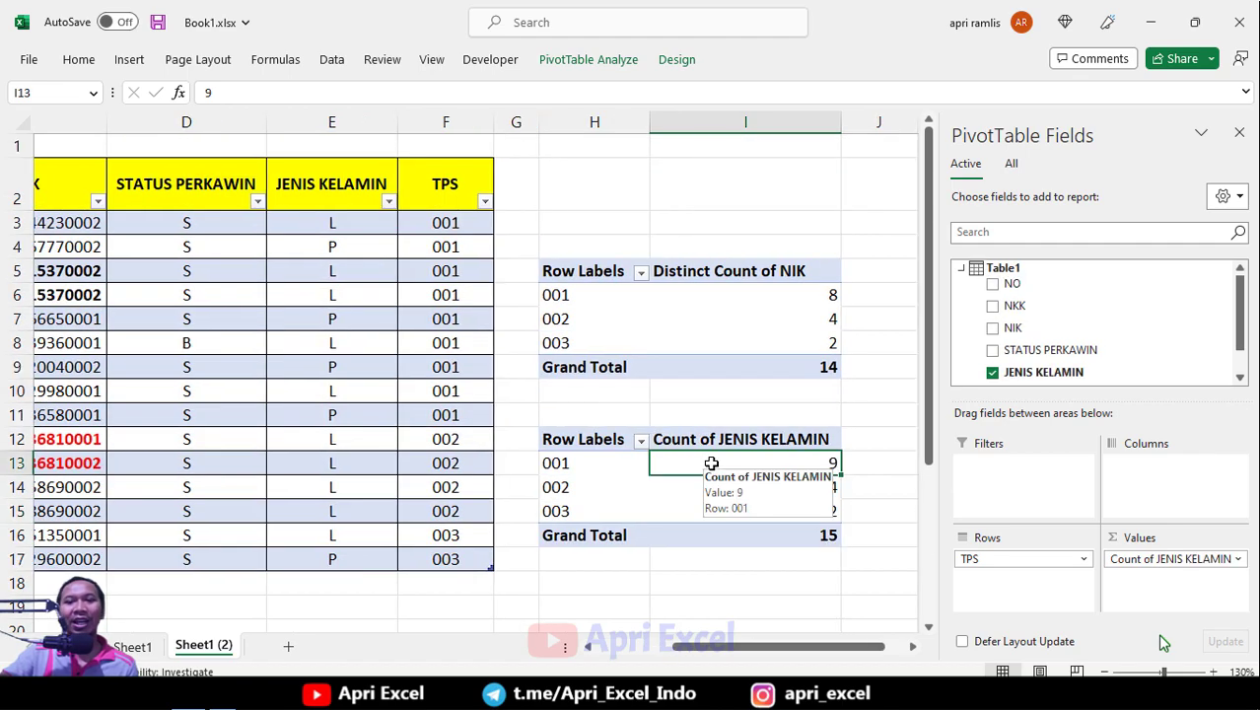